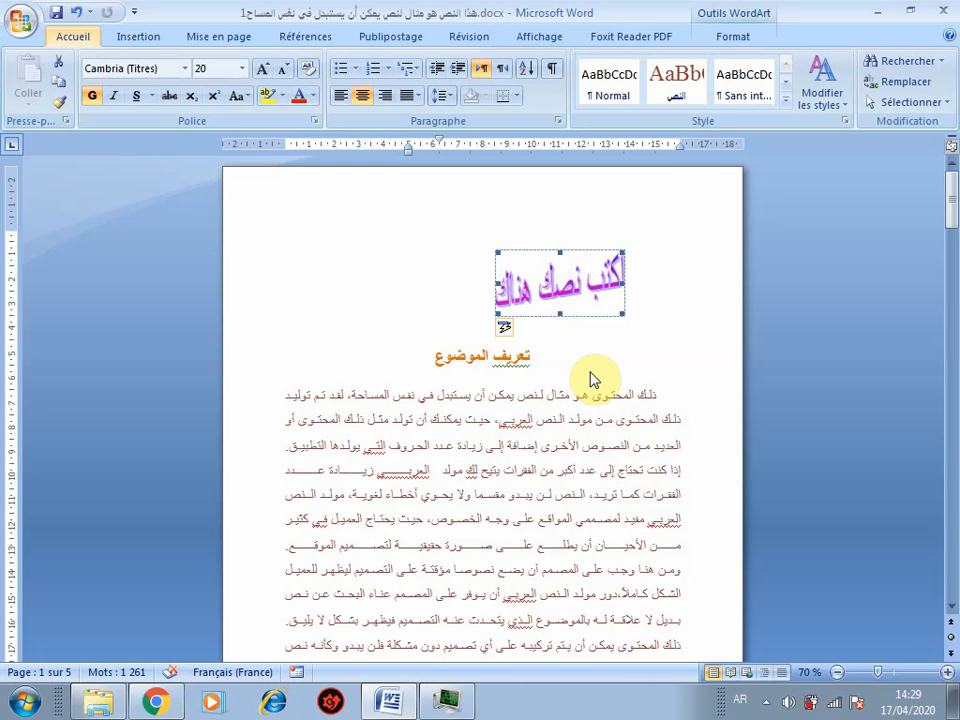
Change the WordArt's text wrapping so that the heading below it flows beside it.
{"action": "key", "text": "alt+shift"}
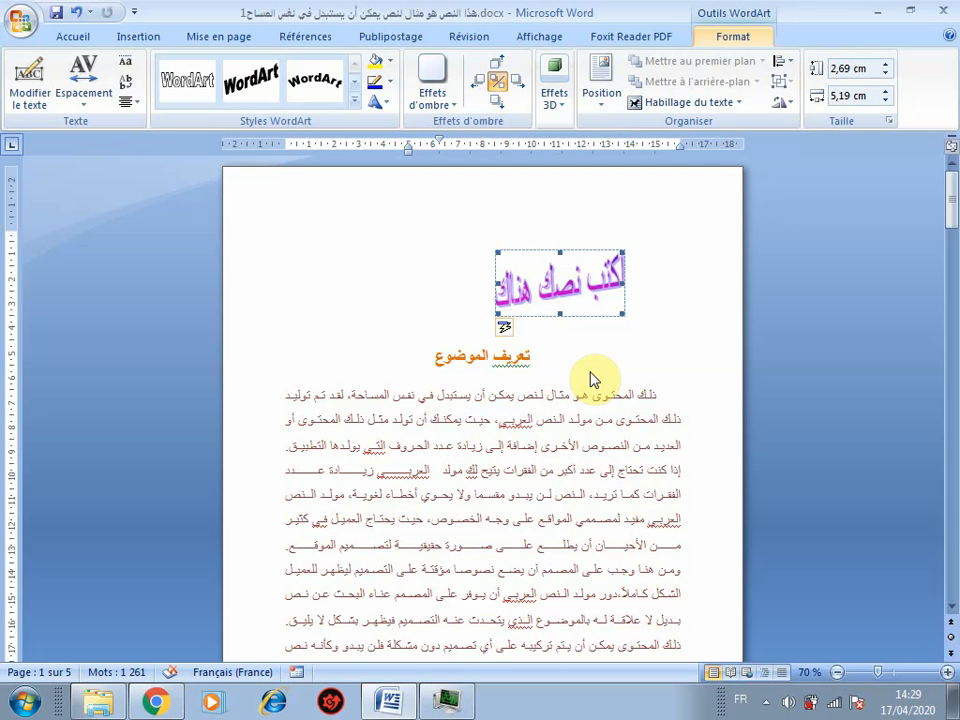
{"action": "key", "text": "Down"}
{"action": "key", "text": "Return"}
{"action": "key", "text": "Down"}
{"action": "key", "text": "Down"}
{"action": "key", "text": "Down"}
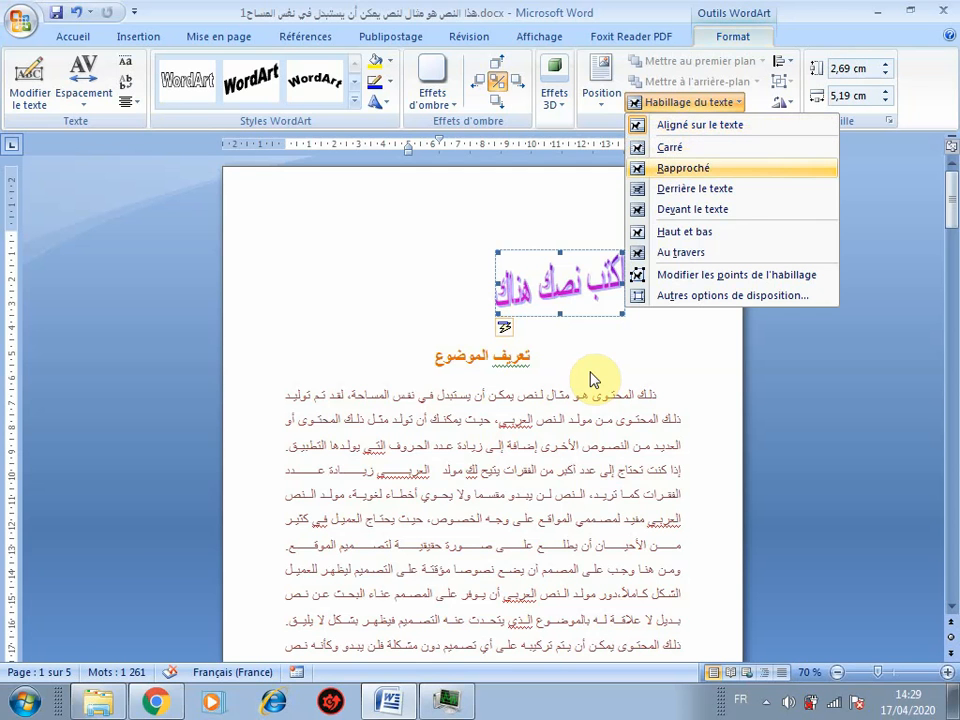
{"action": "key", "text": "Down"}
{"action": "key", "text": "Down"}
{"action": "key", "text": "Up"}
{"action": "key", "text": "Up"}
{"action": "key", "text": "Up"}
{"action": "key", "text": "Up"}
{"action": "key", "text": "Up"}
{"action": "key", "text": "Down"}
{"action": "key", "text": "Return"}
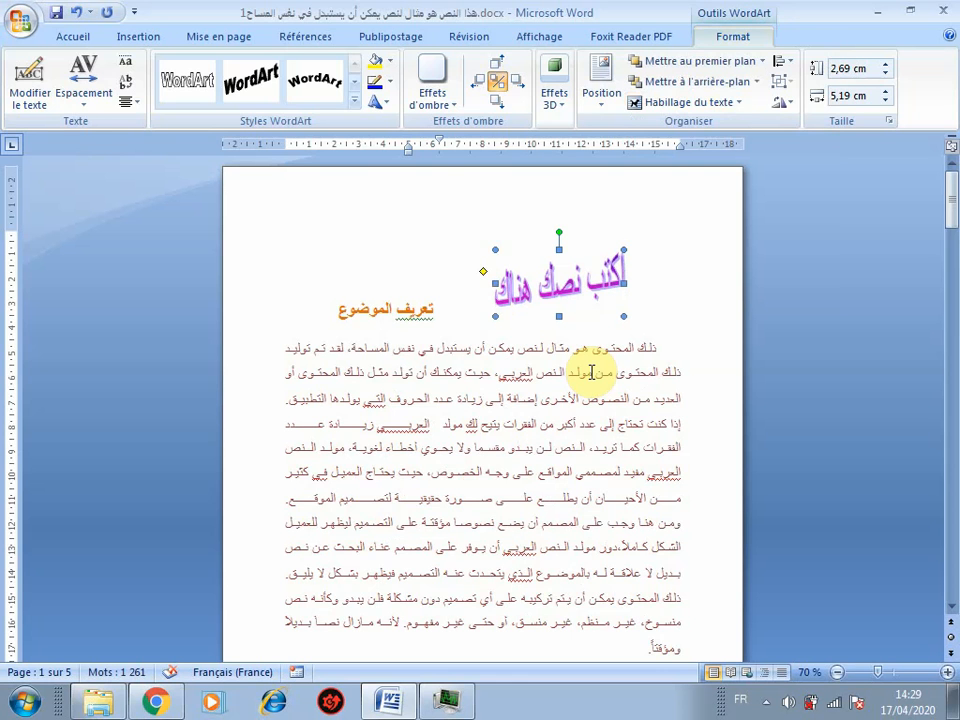
Delete the WordArt above the heading.
{"action": "key", "text": "Delete"}
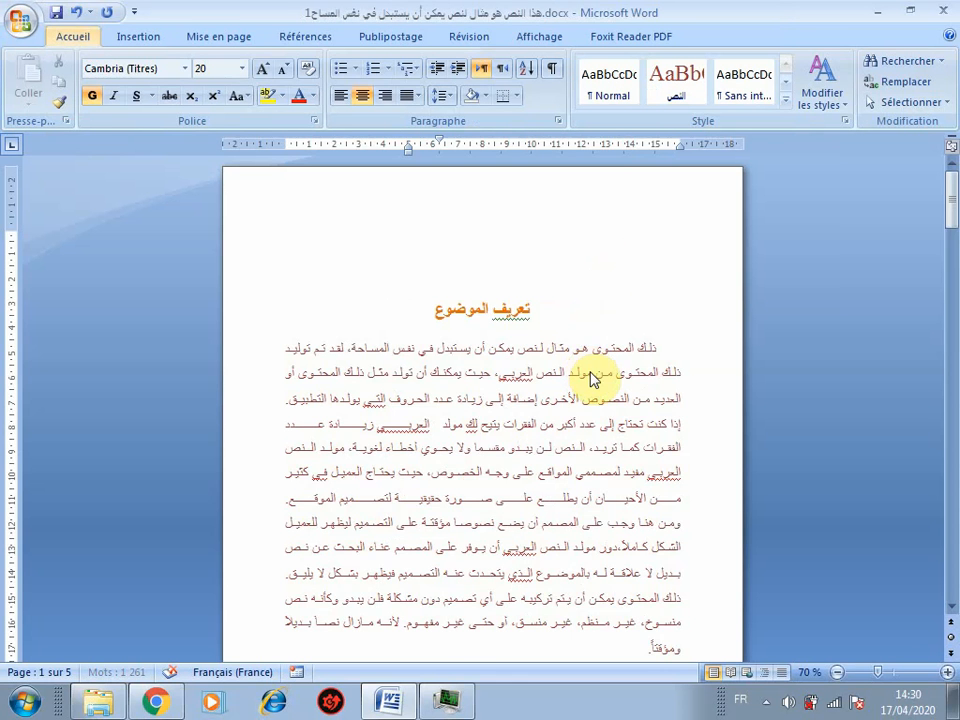
Insert a page break before the heading on page 1, and undo it.
{"action": "key", "text": "Right"}
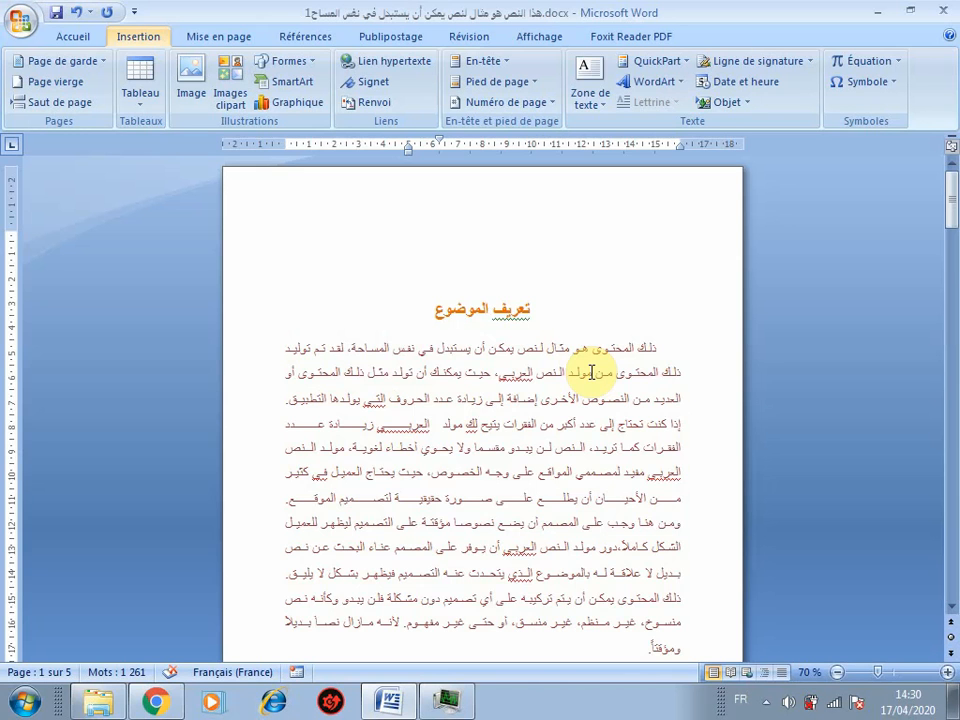
{"action": "key", "text": "ctrl+Return"}
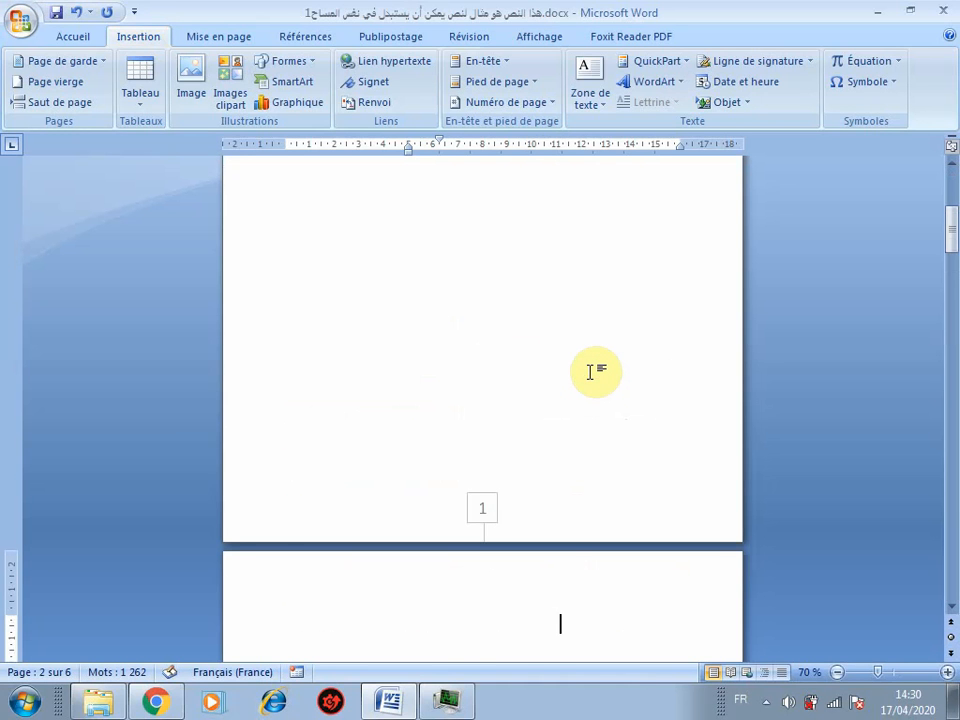
{"action": "scroll", "coordinate": [590, 371], "scroll_direction": "up", "scroll_amount": 8}
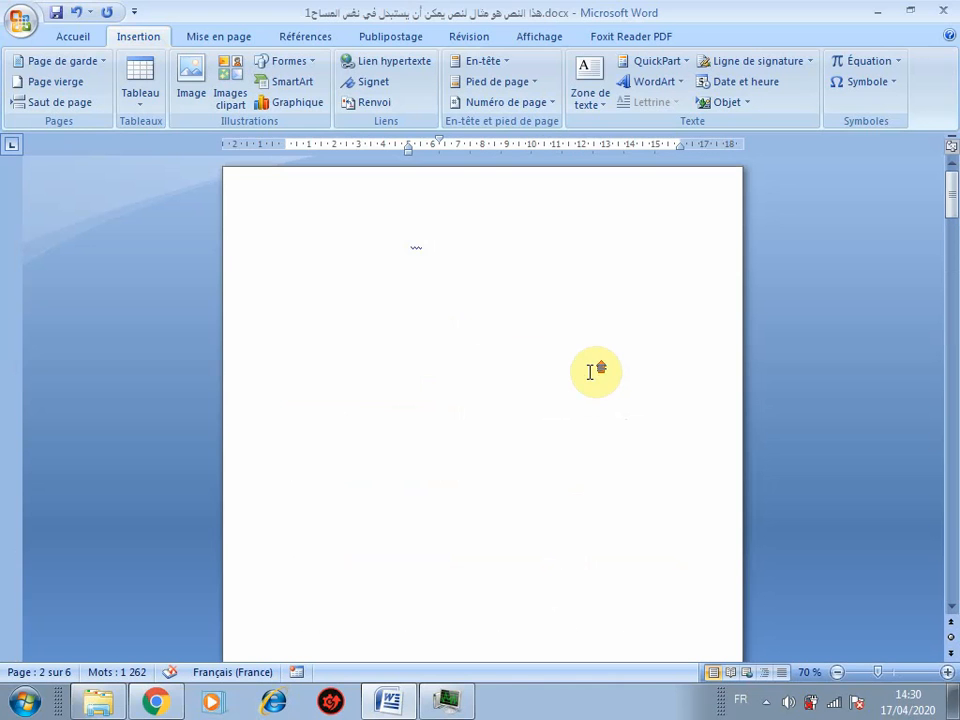
{"action": "left_click", "coordinate": [76, 13]}
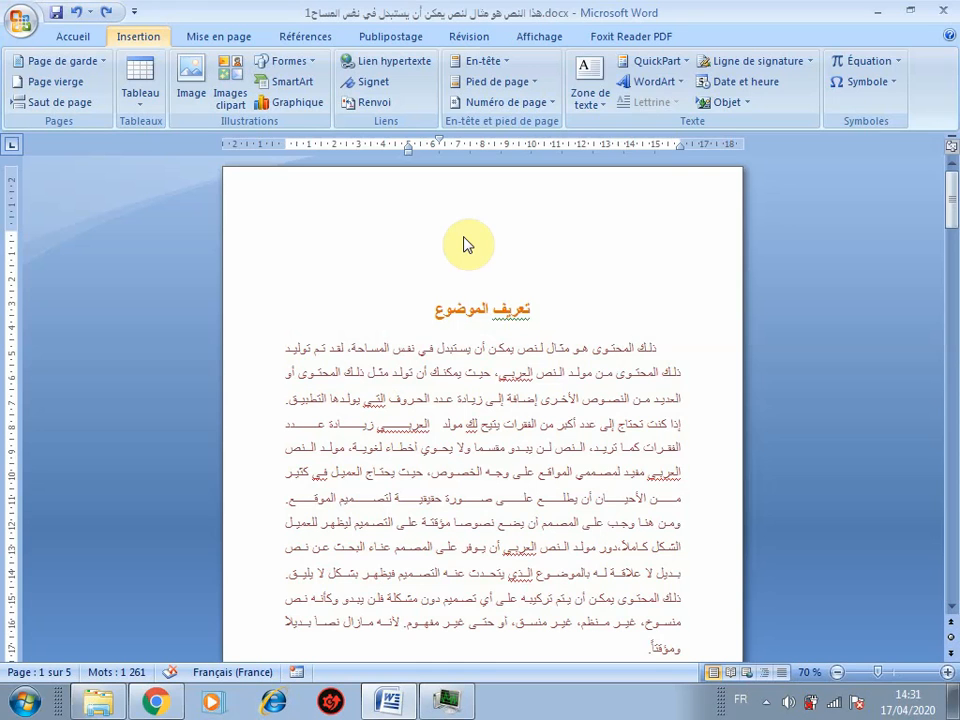
Browse the predefined equations in the equation gallery, from Développement de Taylor to Identité trigonométrique 1, without inserting one.
{"action": "key", "text": "e"}
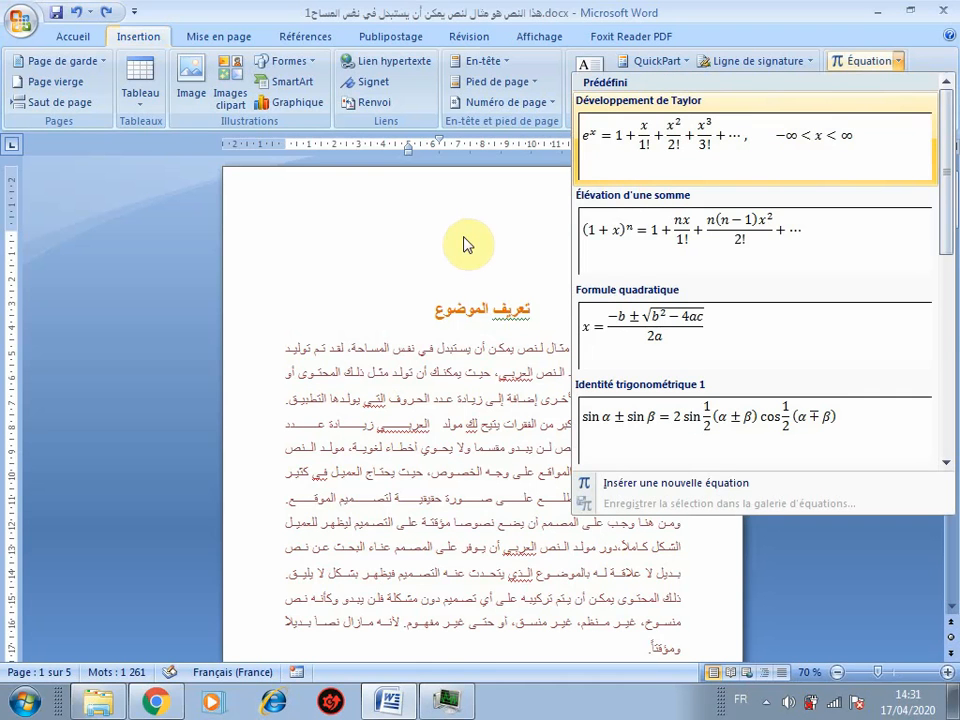
{"action": "key", "text": "Down"}
{"action": "key", "text": "Down"}
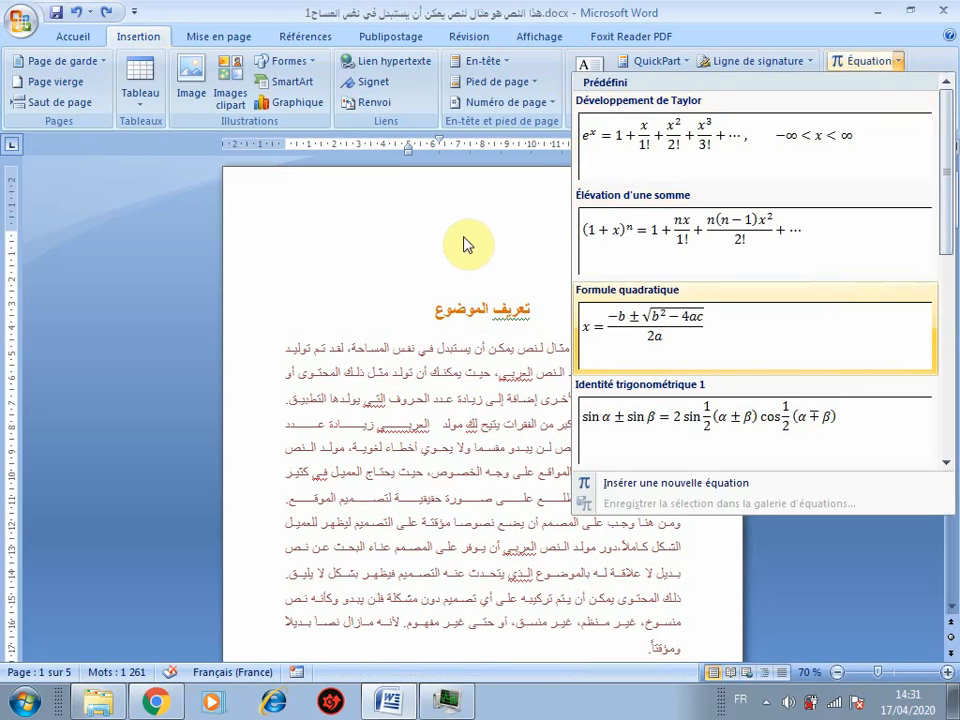
{"action": "key", "text": "Down"}
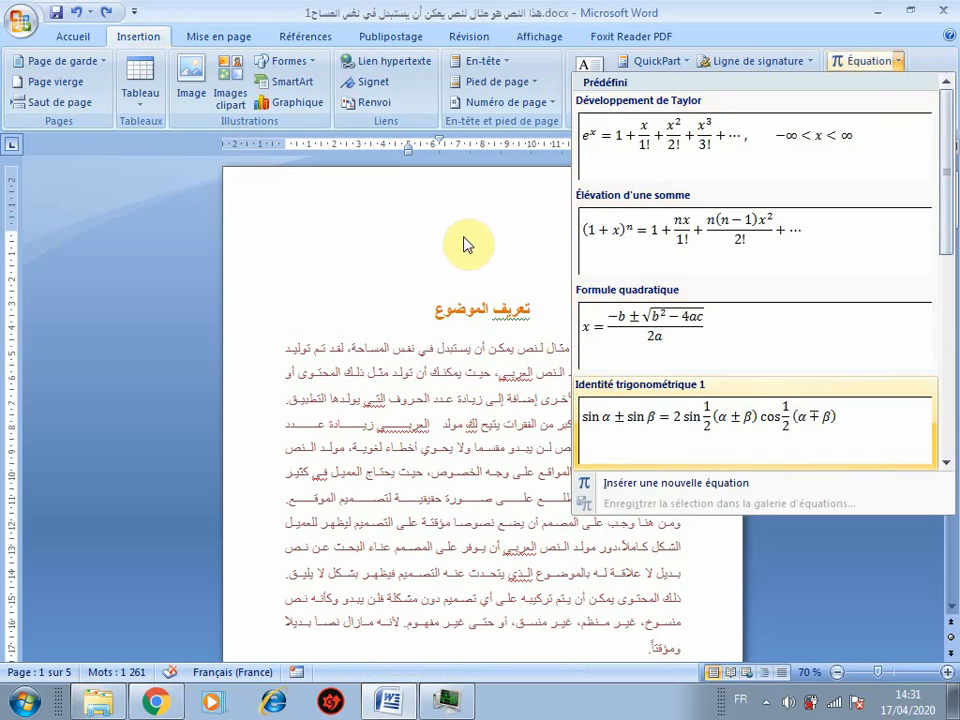
{"action": "key", "text": "Up"}
{"action": "key", "text": "Up"}
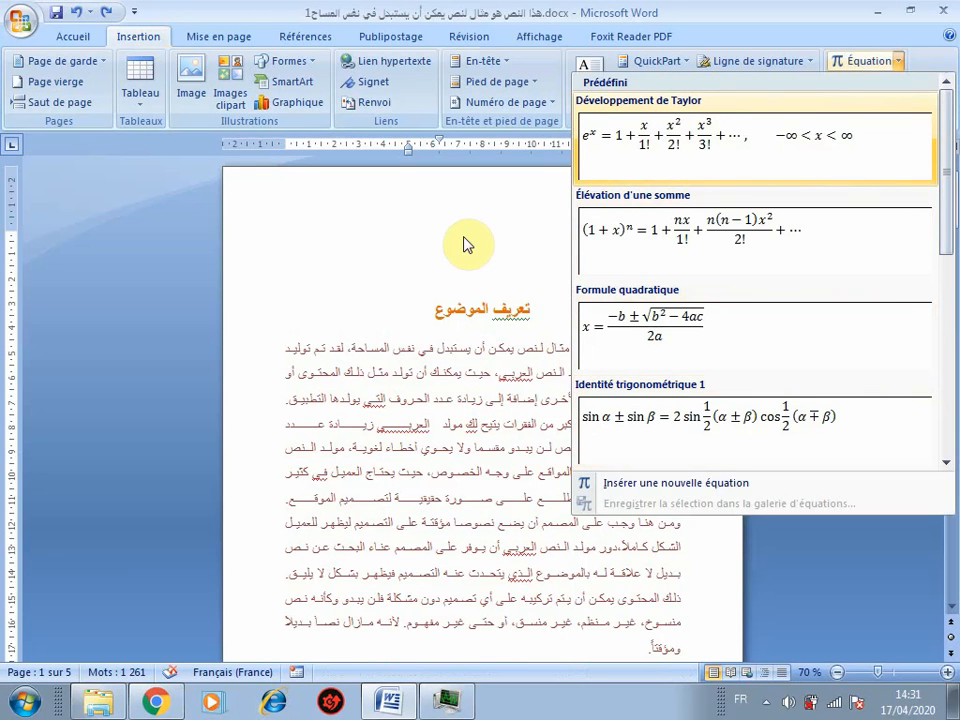
{"action": "key", "text": "Down"}
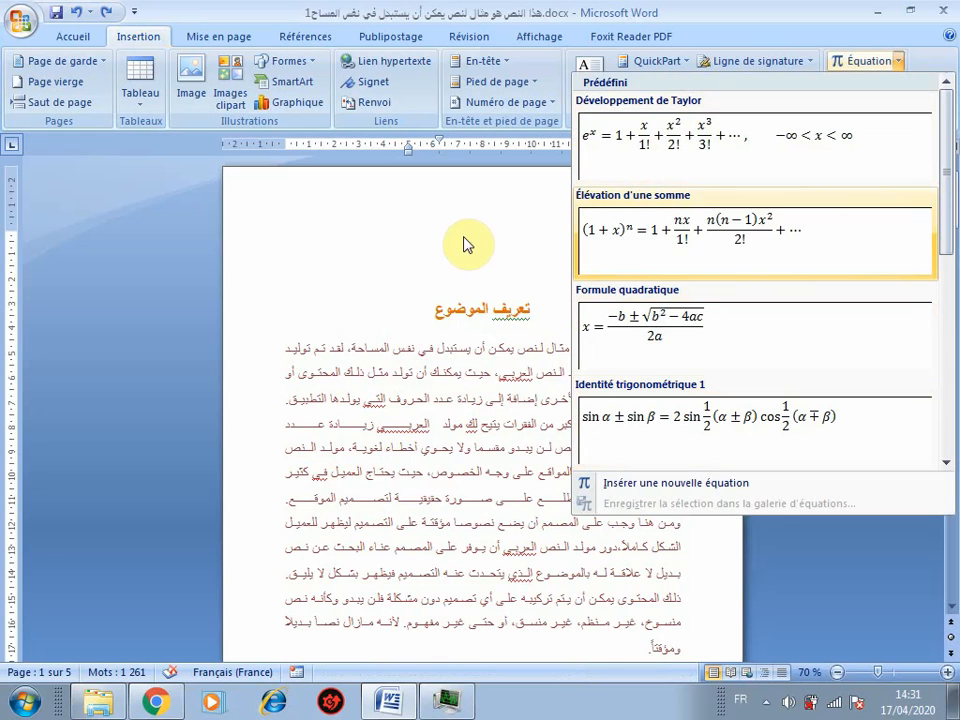
{"action": "key", "text": "Down"}
{"action": "key", "text": "Down"}
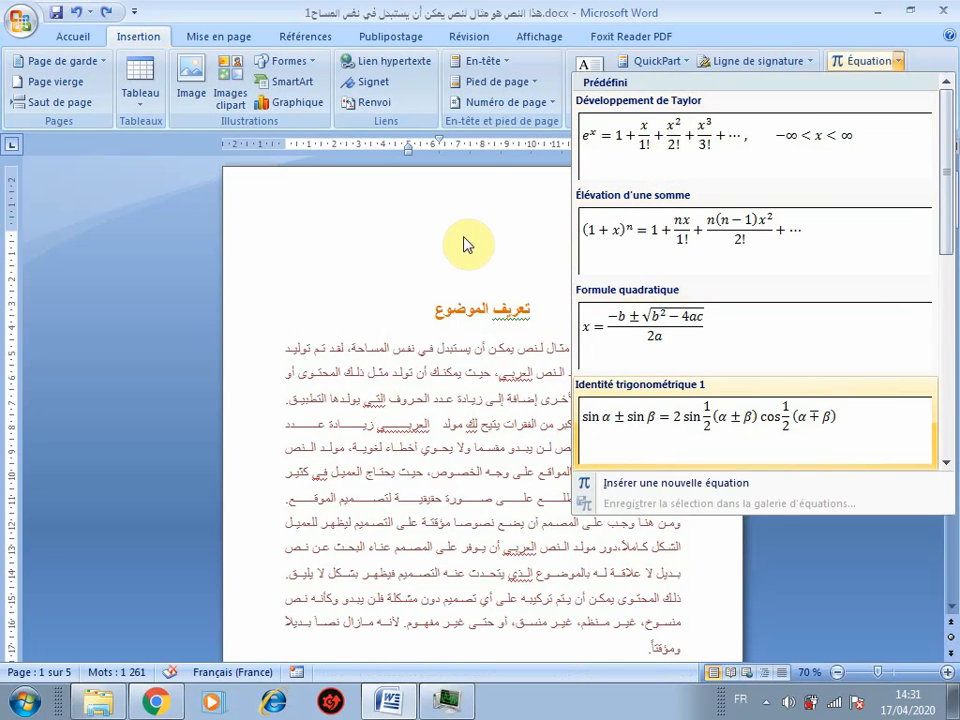
{"action": "key", "text": "Escape"}
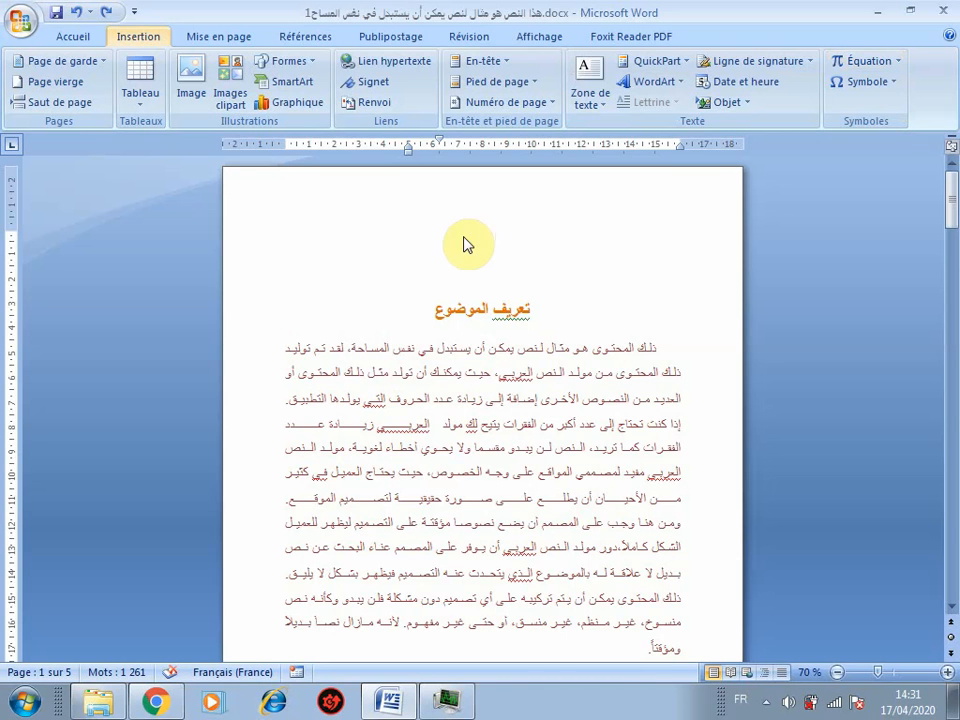
Look through the quick symbol gallery and open the full special characters dialog.
{"action": "key", "text": "u"}
{"action": "key", "text": "Down"}
{"action": "key", "text": "Right"}
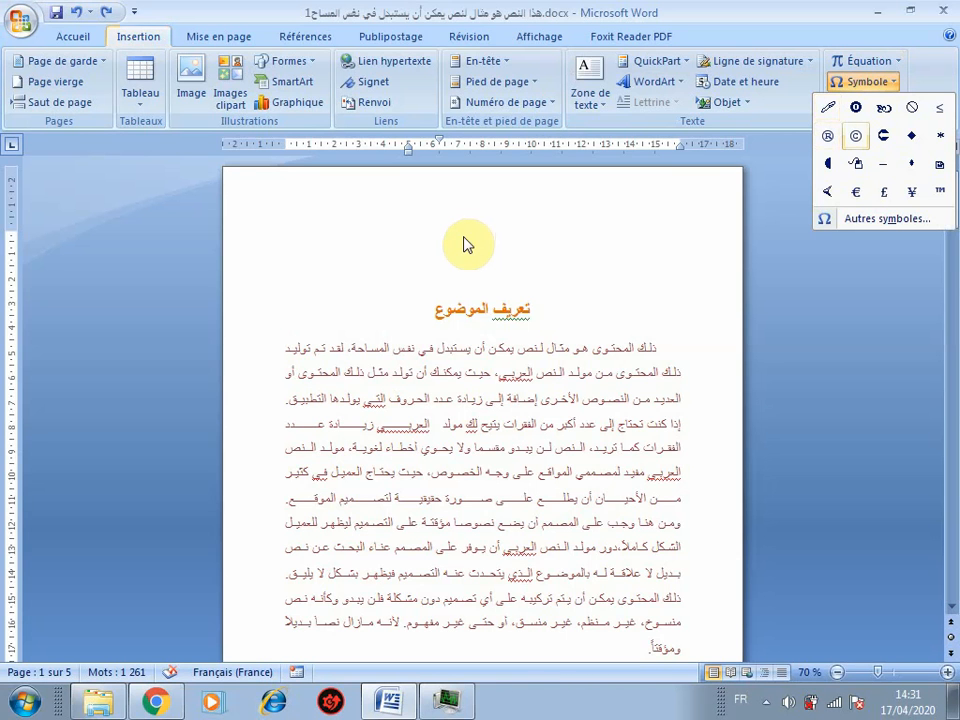
{"action": "key", "text": "Right"}
{"action": "key", "text": "Left"}
{"action": "key", "text": "Up"}
{"action": "key", "text": "Down"}
{"action": "key", "text": "Down"}
{"action": "key", "text": "Down"}
{"action": "key", "text": "Up"}
{"action": "key", "text": "Left"}
{"action": "key", "text": "Down"}
{"action": "key", "text": "Down"}
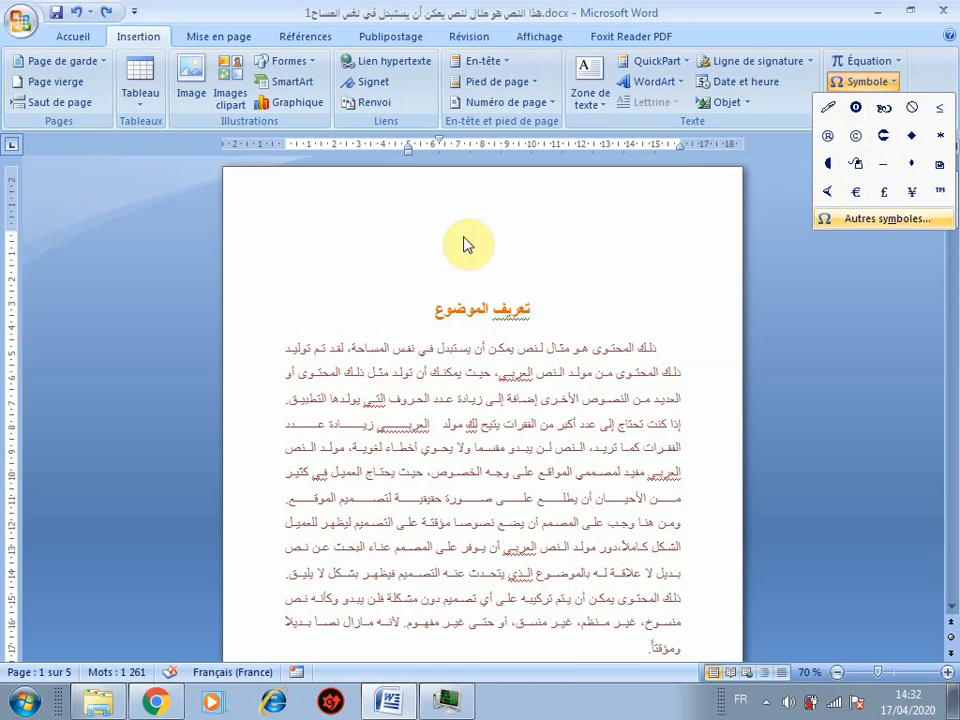
{"action": "key", "text": "Return"}
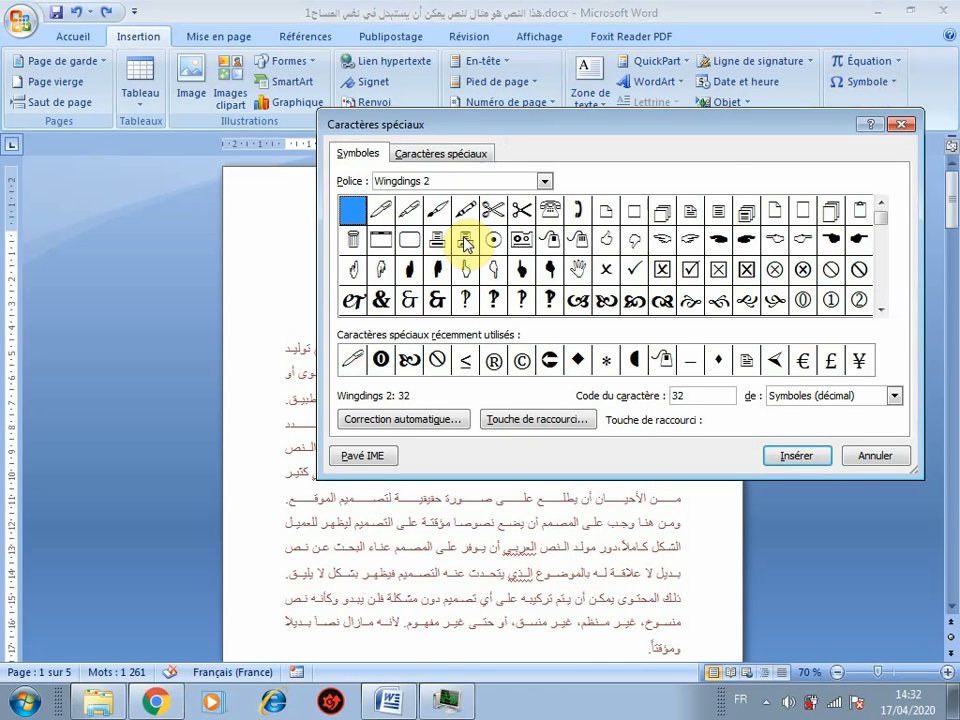
Compare the Wide Latin, Webdings and Vrinda character sets, and set the symbol font to Wingdings.
{"action": "key", "text": "Tab"}
{"action": "key", "text": "Tab"}
{"action": "key", "text": "Tab"}
{"action": "key", "text": "Tab"}
{"action": "key", "text": "Tab"}
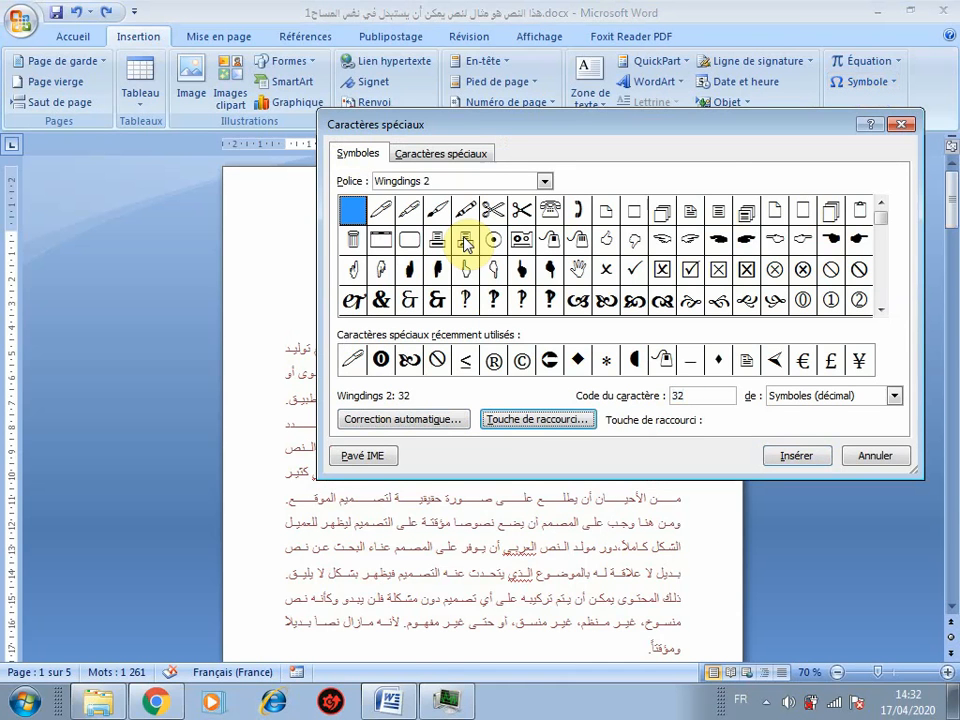
{"action": "key", "text": "Tab"}
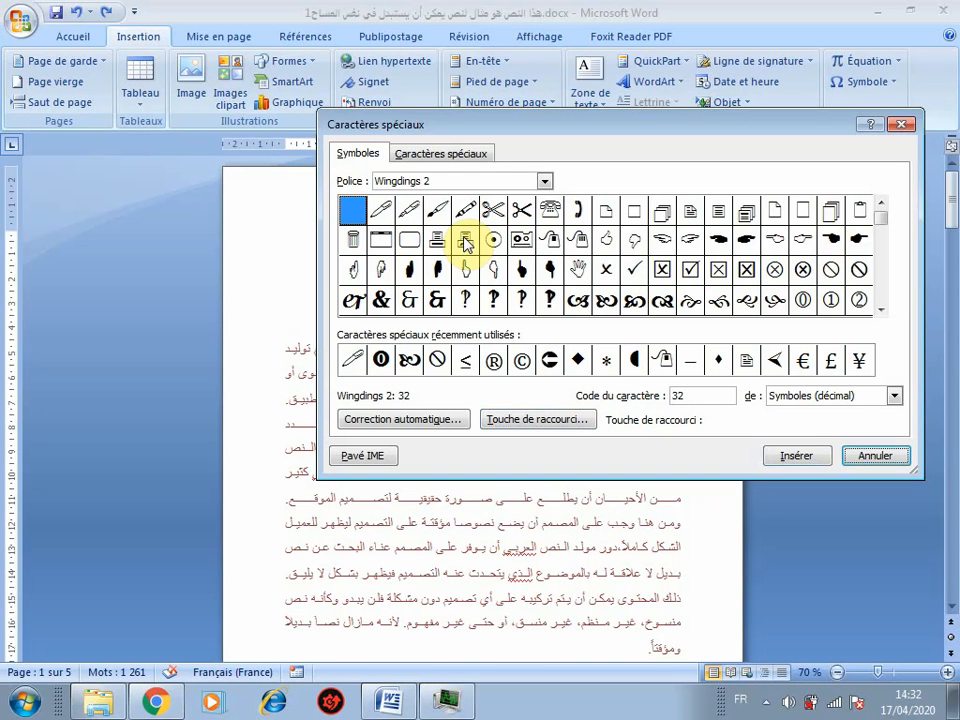
{"action": "key", "text": "Tab"}
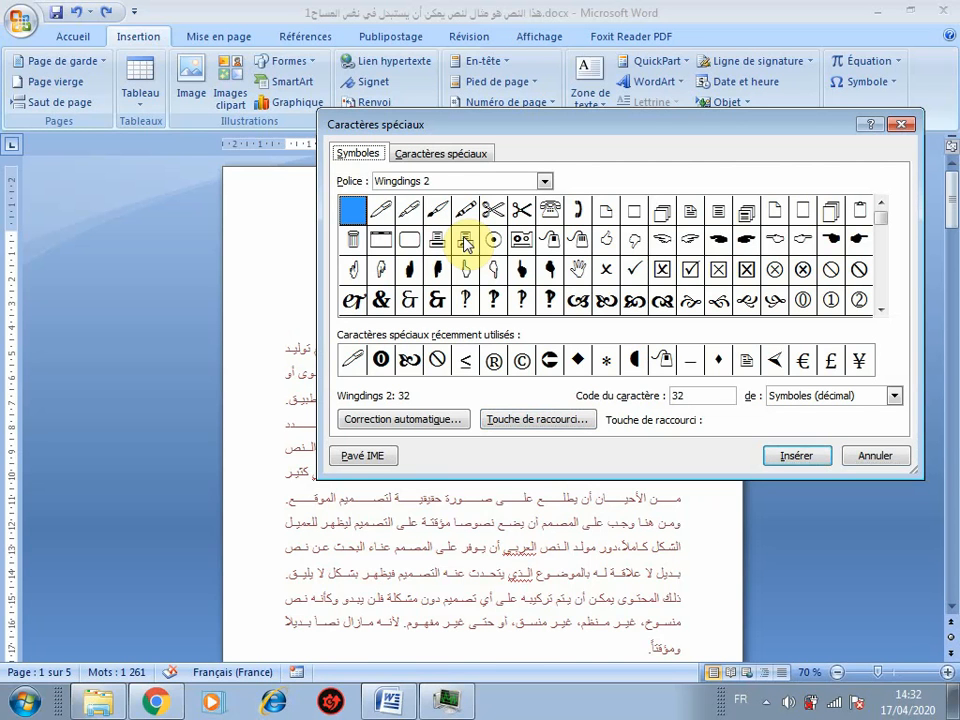
{"action": "key", "text": "Tab"}
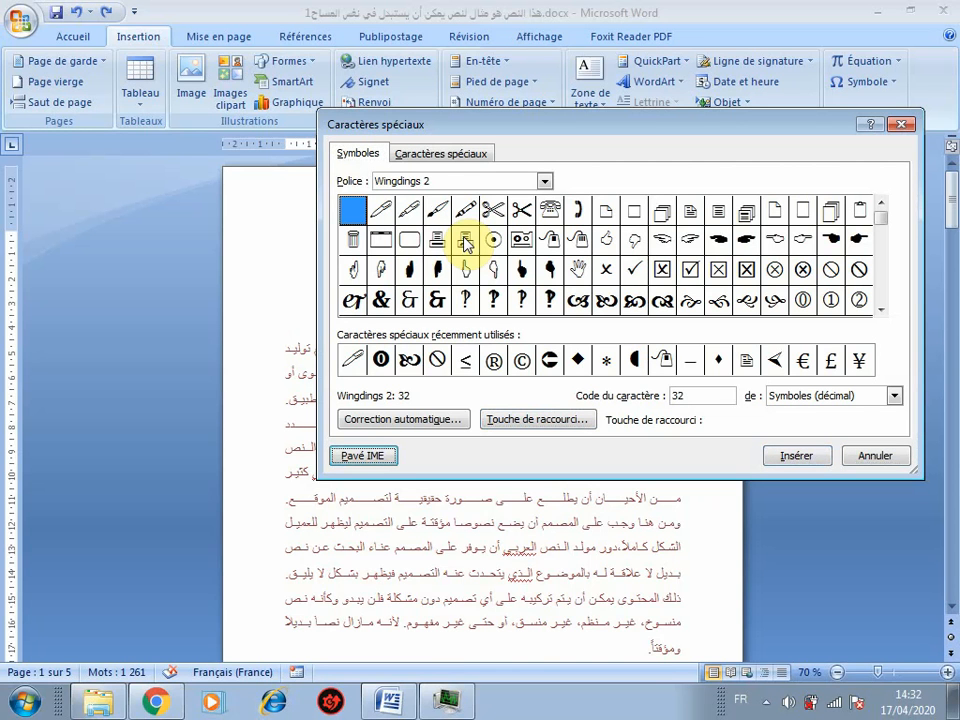
{"action": "key", "text": "Tab"}
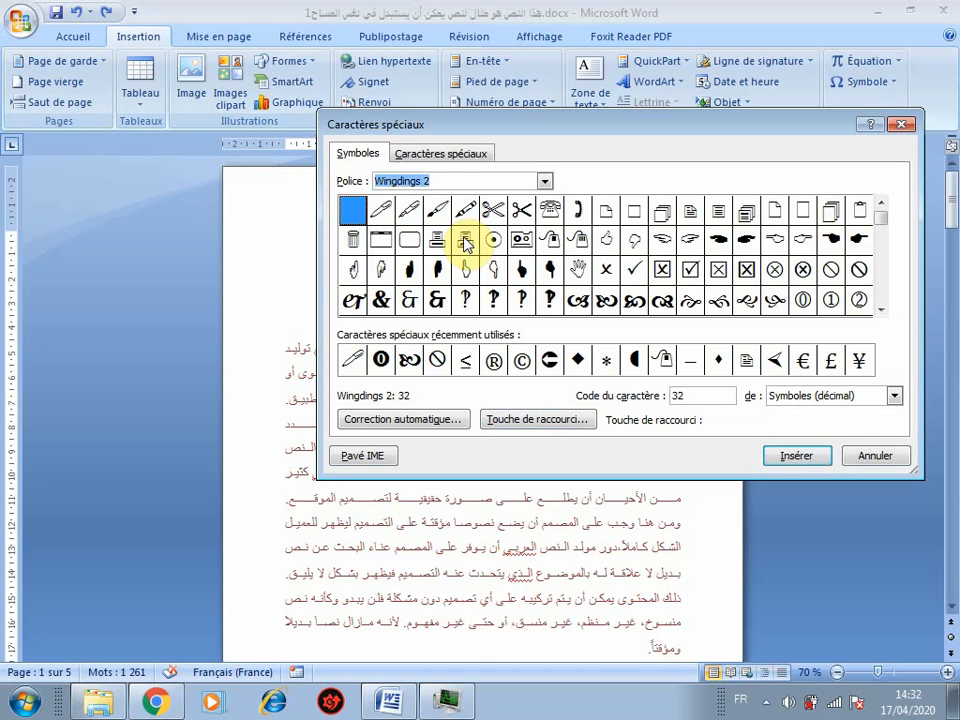
{"action": "key", "text": "Down"}
{"action": "key", "text": "Down"}
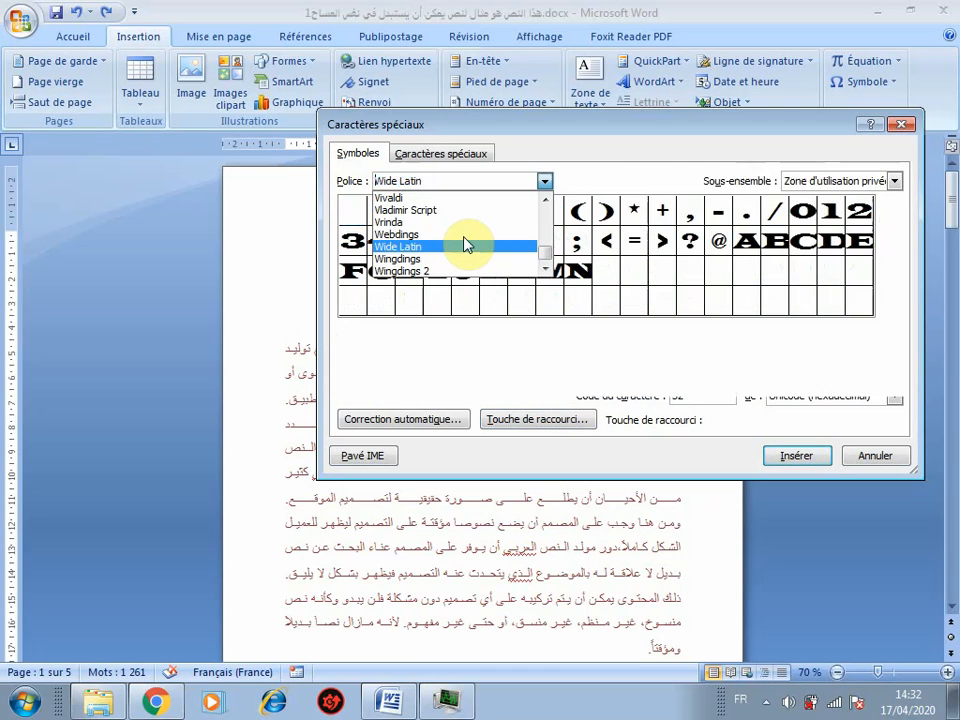
{"action": "key", "text": "Up"}
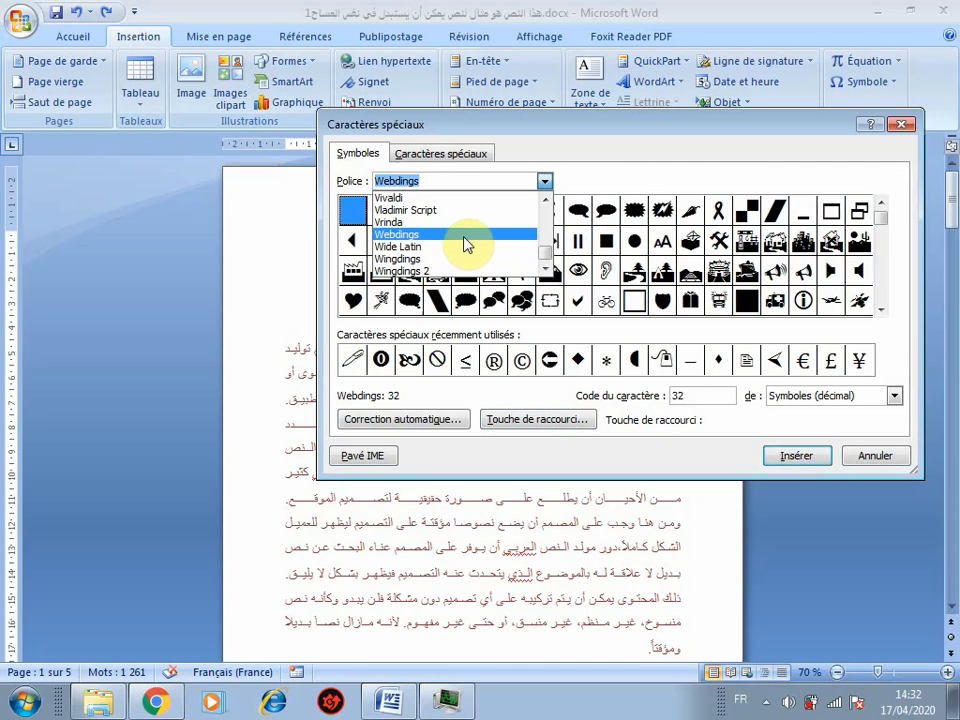
{"action": "key", "text": "Up"}
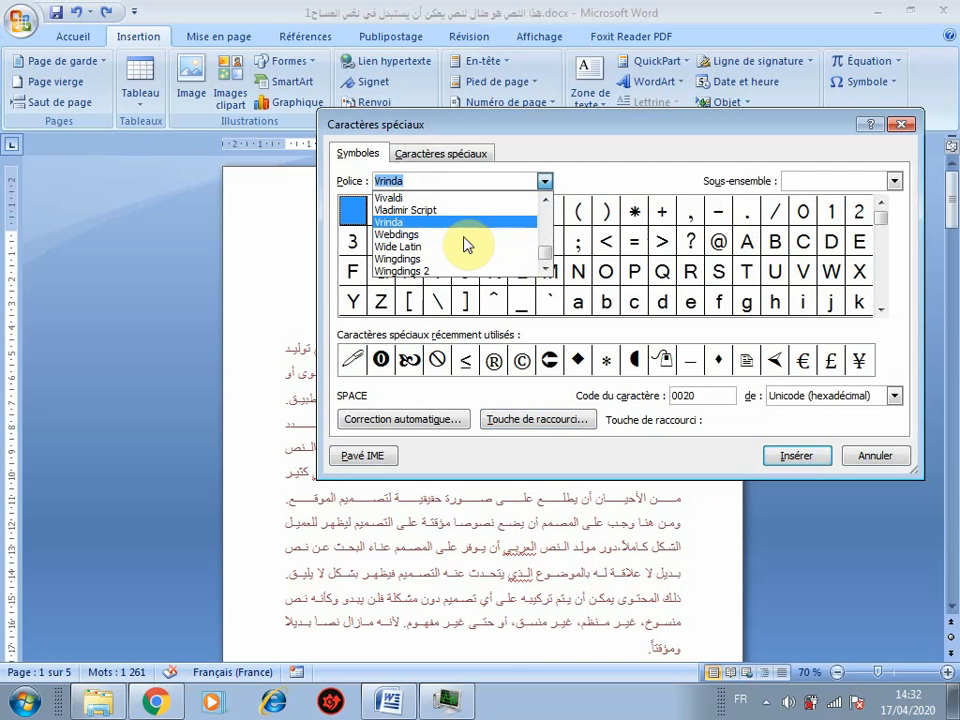
{"action": "key", "text": "Down"}
{"action": "key", "text": "Down"}
{"action": "key", "text": "Down"}
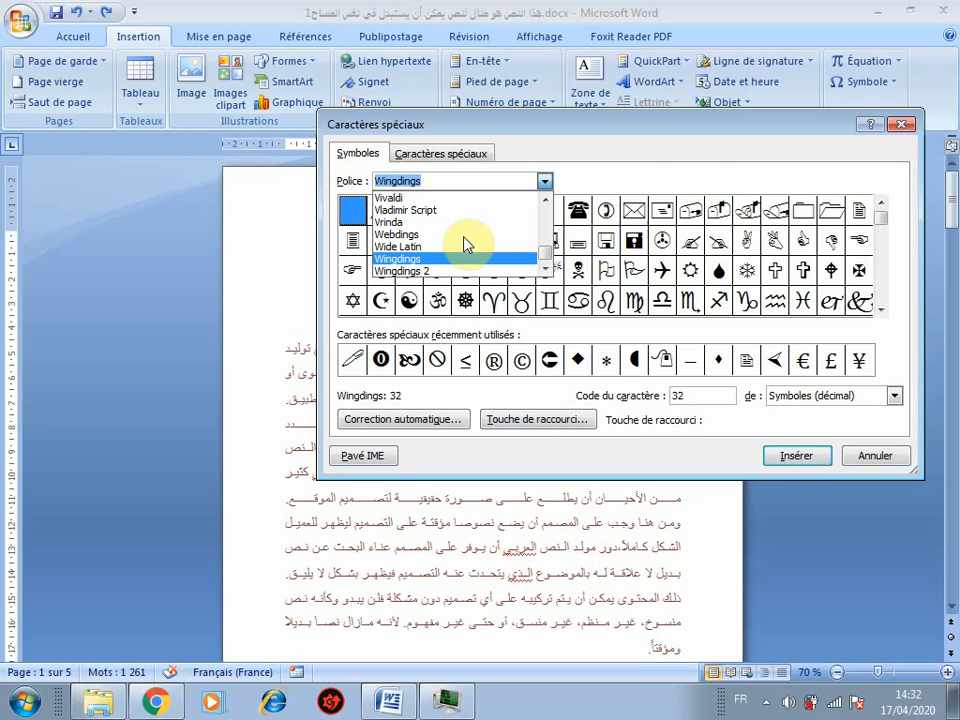
{"action": "key", "text": "Down"}
{"action": "key", "text": "Up"}
{"action": "key", "text": "Return"}
{"action": "key", "text": "alt+Down"}
{"action": "key", "text": "Return"}
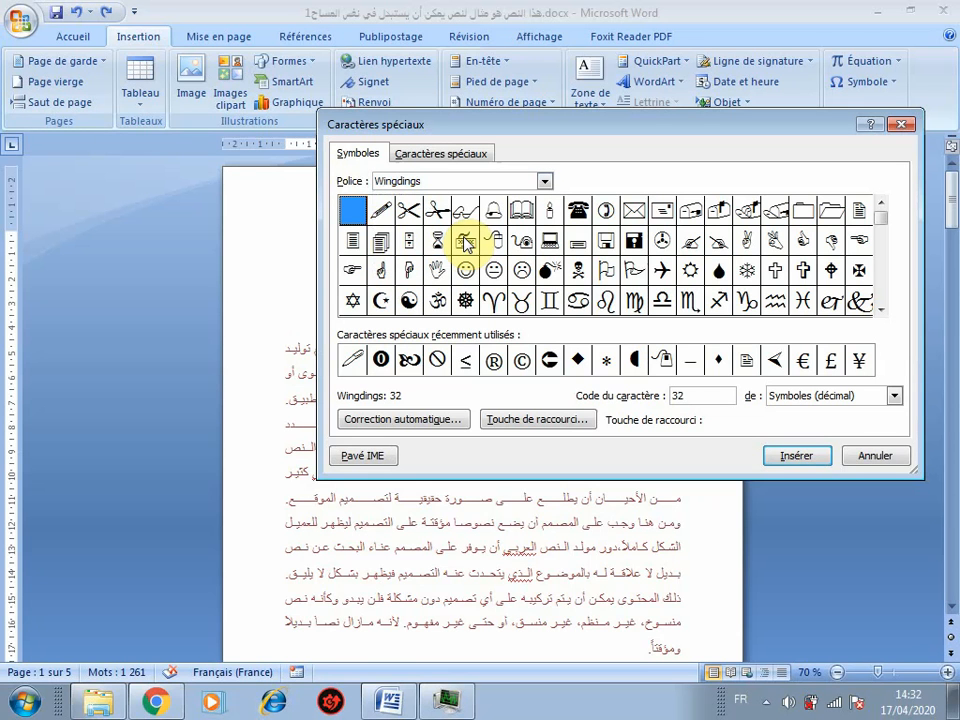
Review the recently used symbols, character code and code format settings, and open the AutoCorrect options for symbols.
{"action": "key", "text": "Tab"}
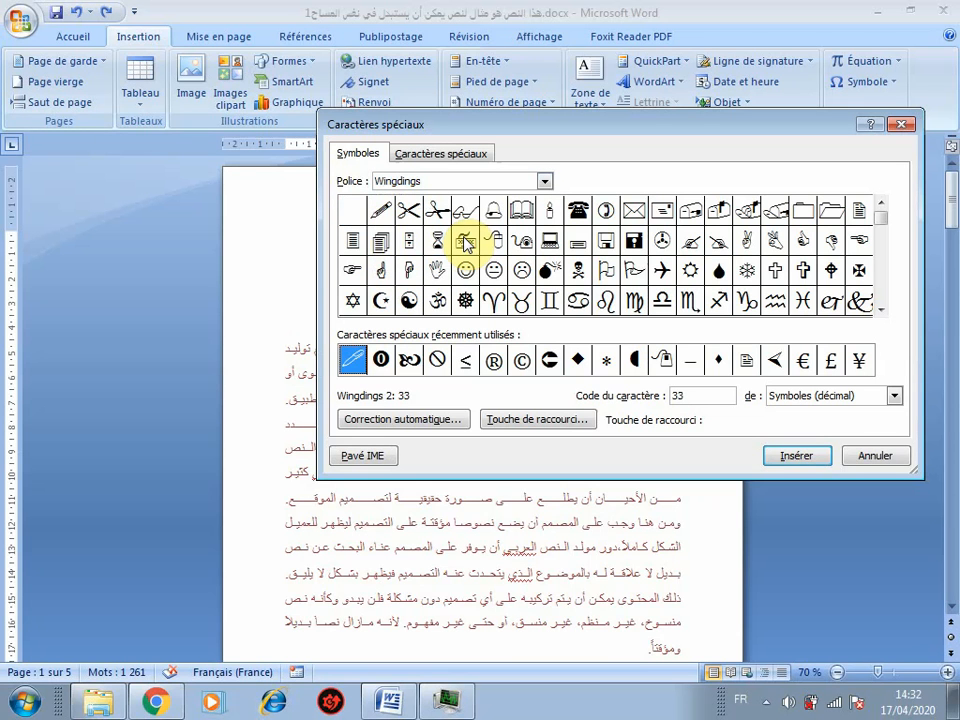
{"action": "key", "text": "shift+Tab"}
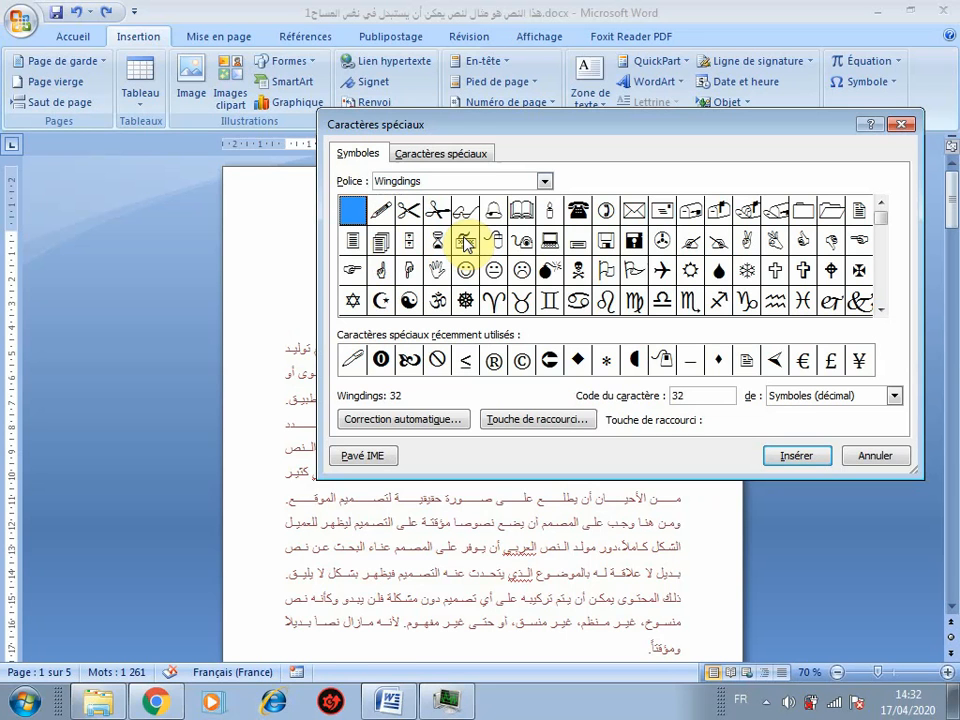
{"action": "key", "text": "Tab"}
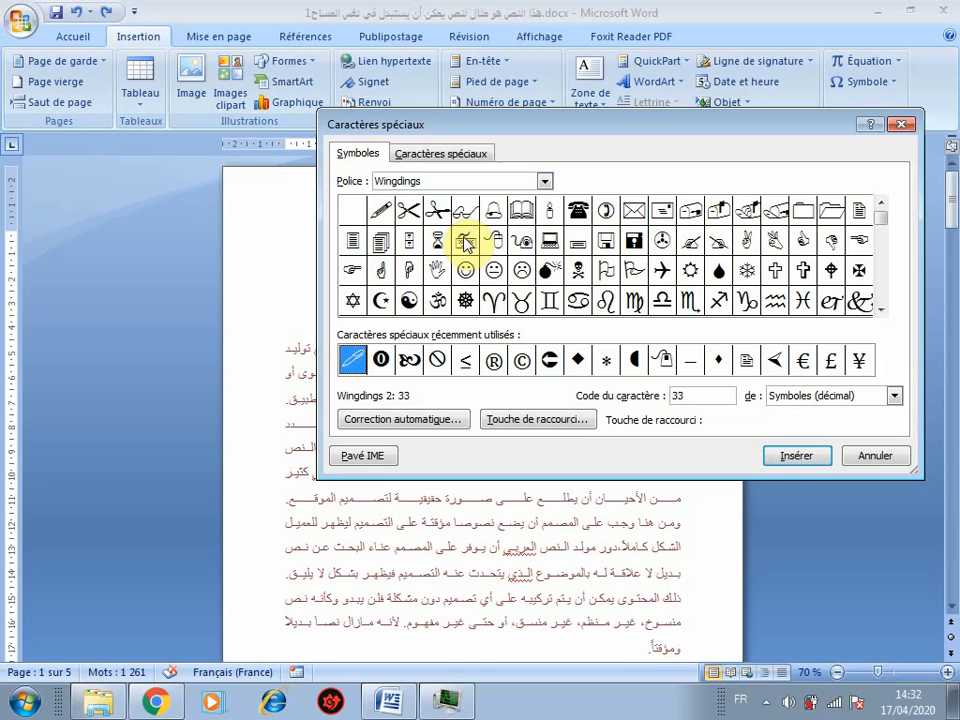
{"action": "key", "text": "shift+Tab"}
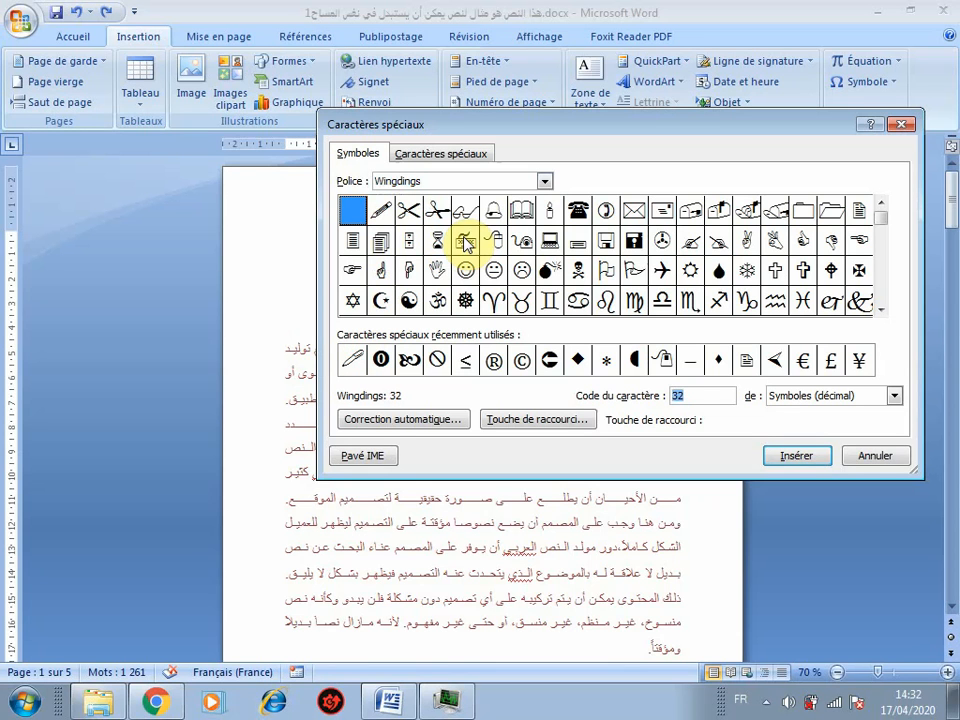
{"action": "key", "text": "Tab"}
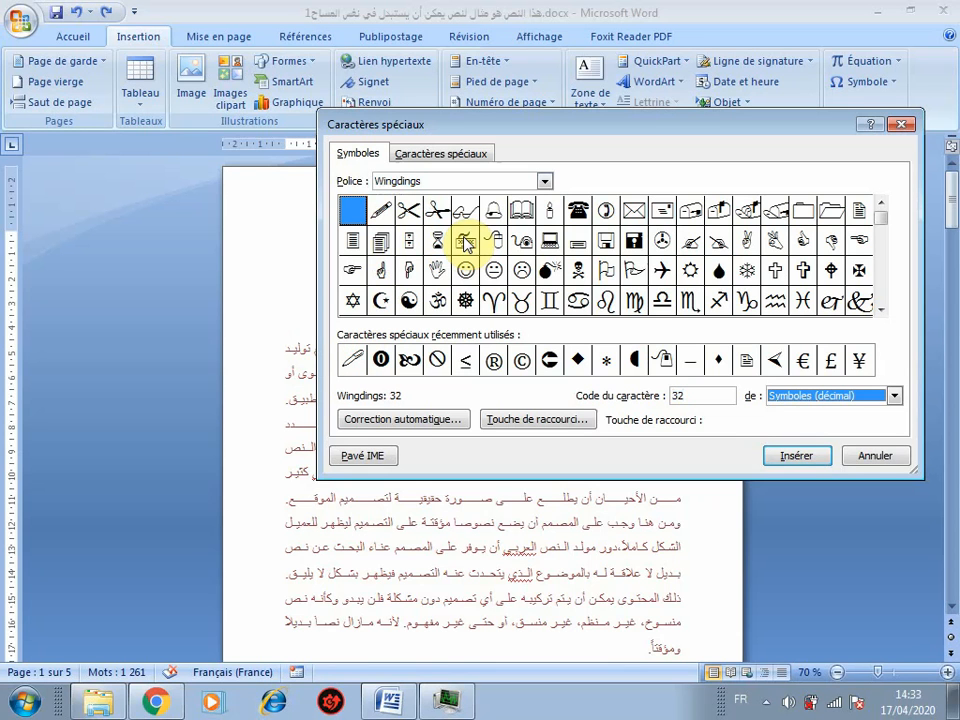
{"action": "key", "text": "alt+Down"}
{"action": "key", "text": "Tab"}
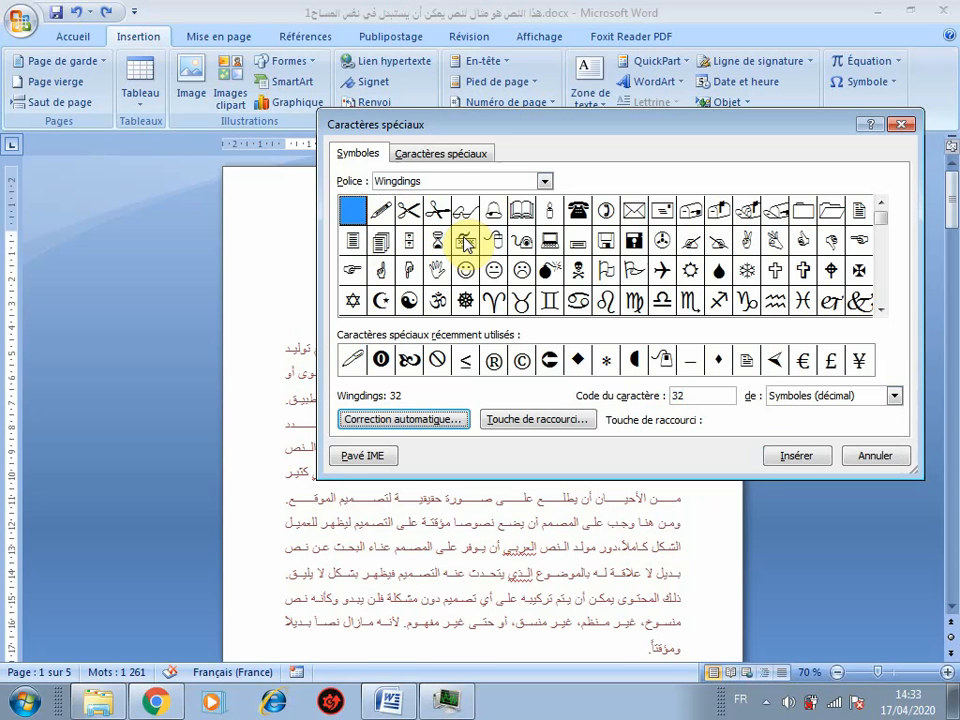
{"action": "key", "text": "Return"}
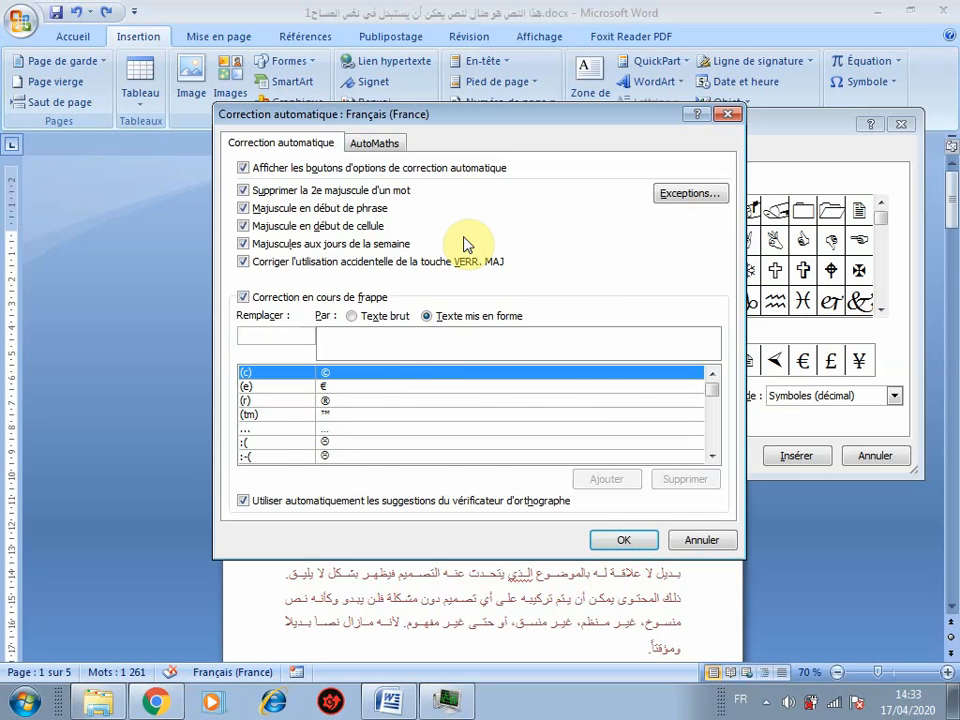
Close the AutoCorrect options and leave the special characters dialog without inserting a symbol.
{"action": "key", "text": "Escape"}
{"action": "key", "text": "Tab"}
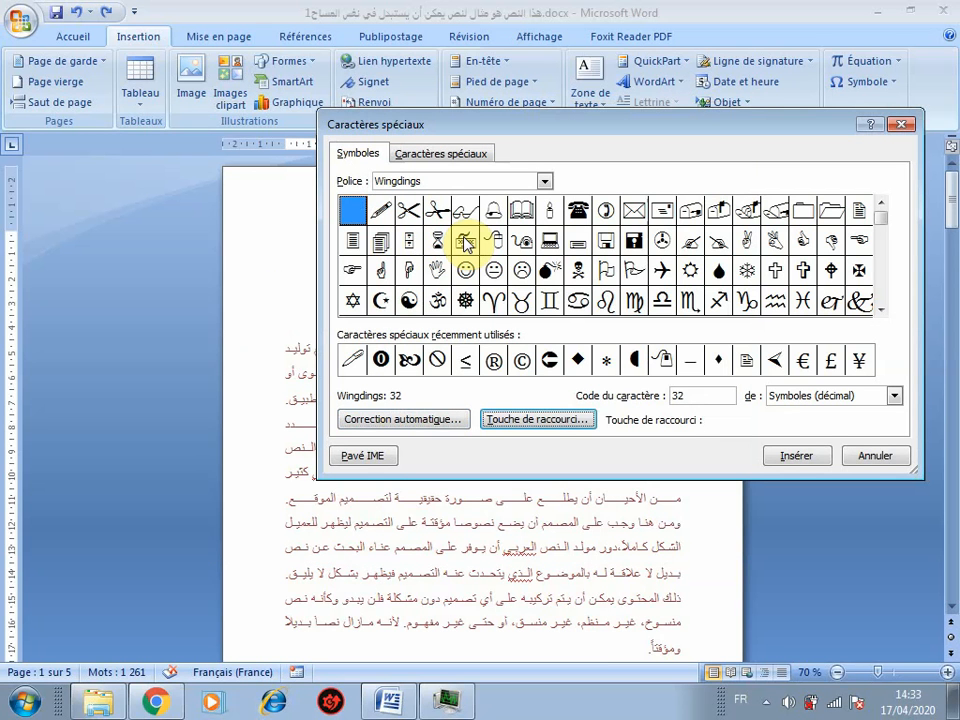
{"action": "key", "text": "Tab"}
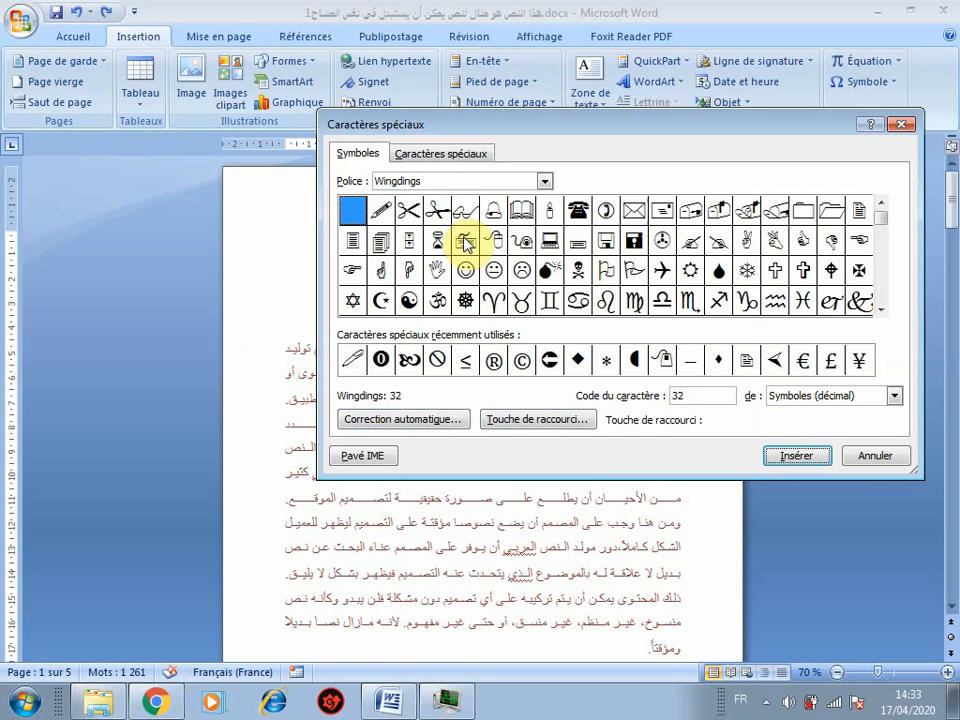
{"action": "key", "text": "Escape"}
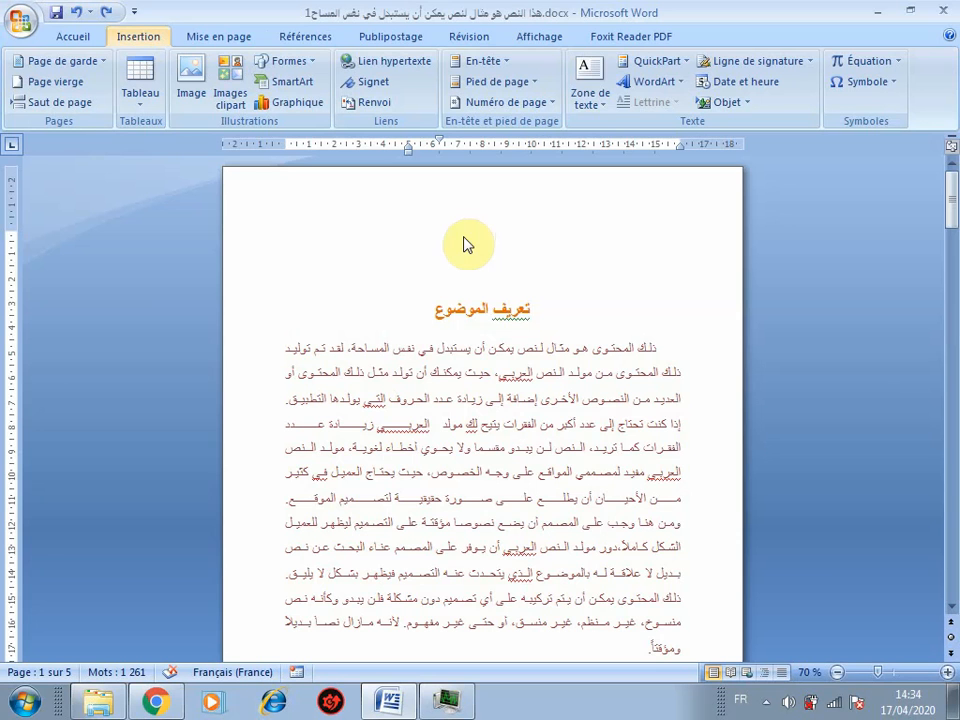
Browse the bullet library, comparing the diamond, arrow and circle bullets, and close it without applying one.
{"action": "key", "text": "Left"}
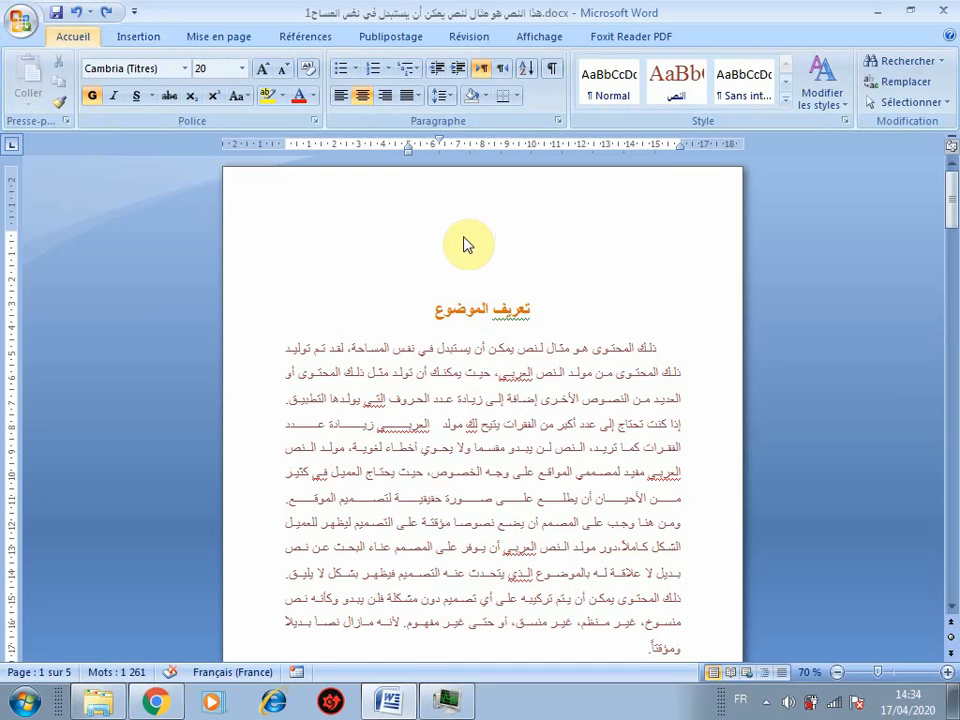
{"action": "key", "text": "u"}
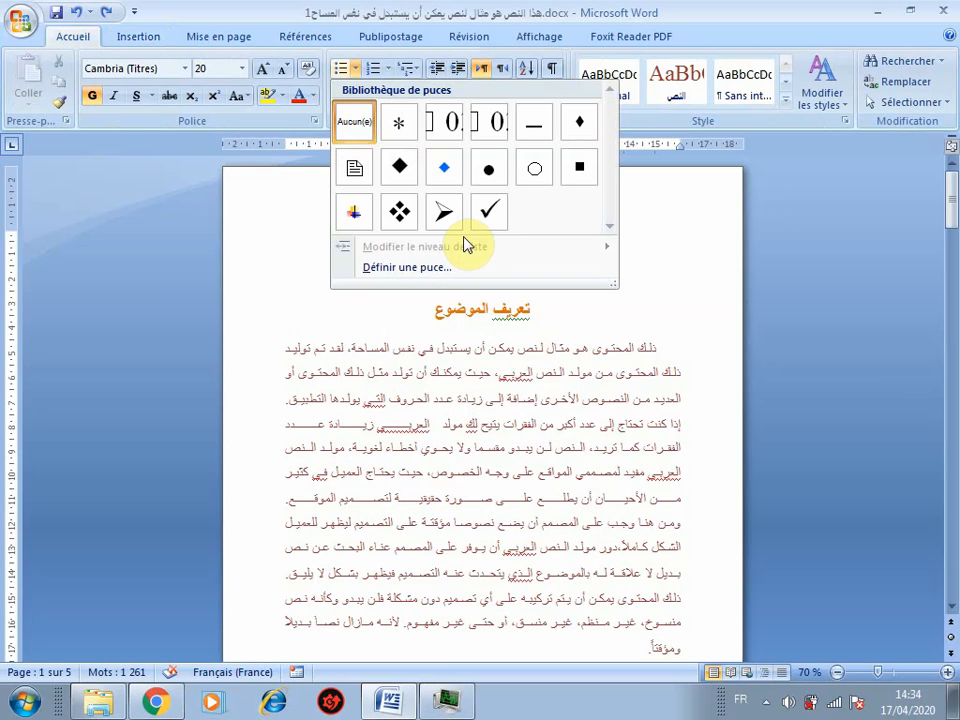
{"action": "key", "text": "Down"}
{"action": "key", "text": "Right"}
{"action": "key", "text": "Right"}
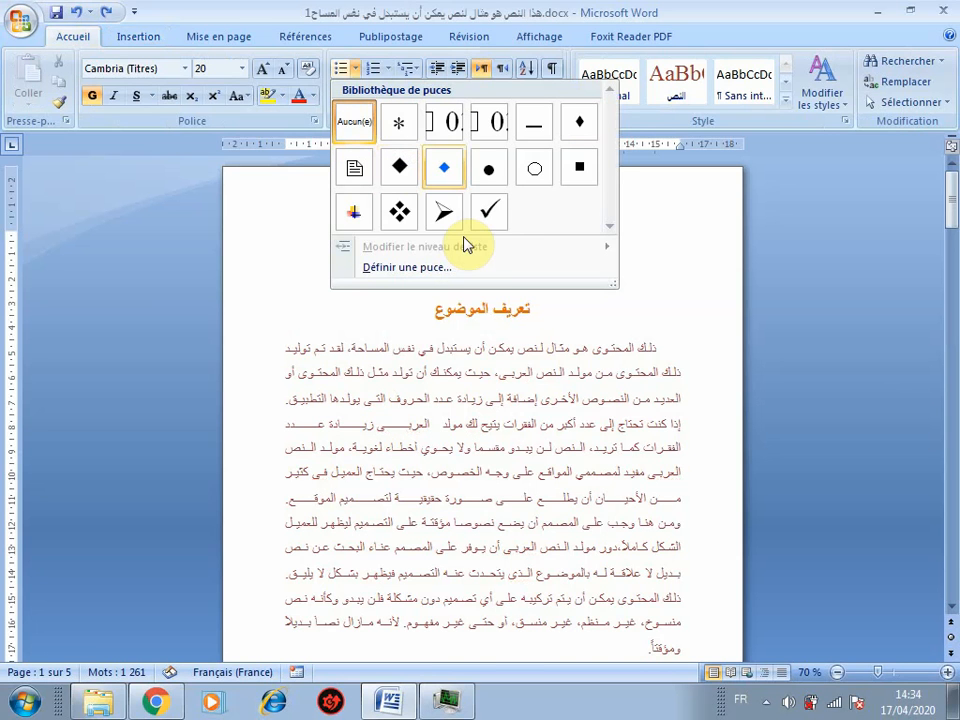
{"action": "key", "text": "Down"}
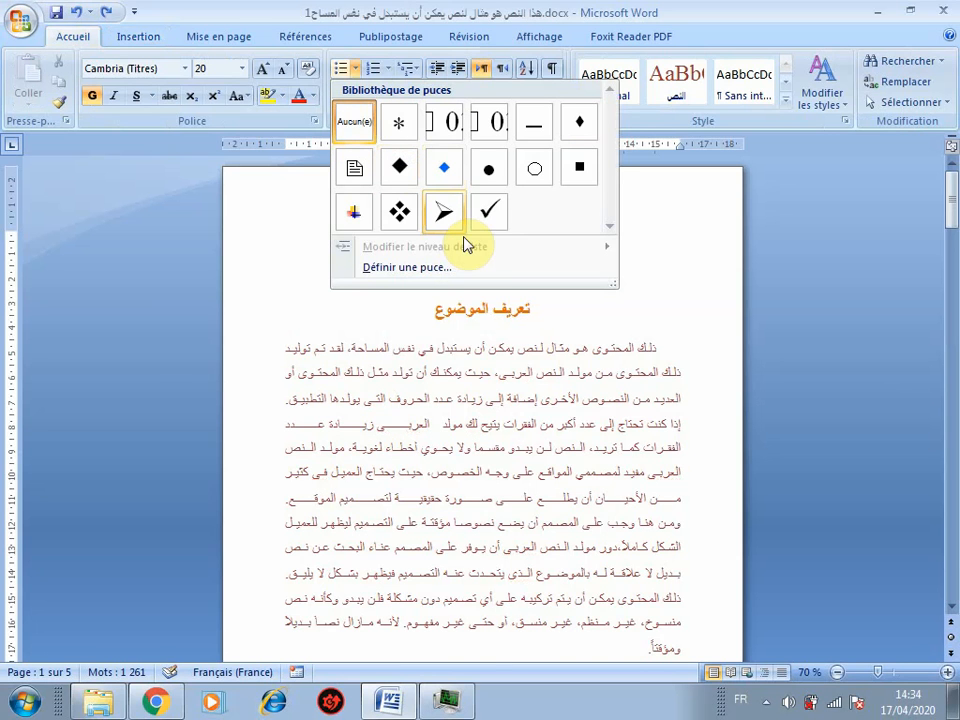
{"action": "key", "text": "Left"}
{"action": "key", "text": "Up"}
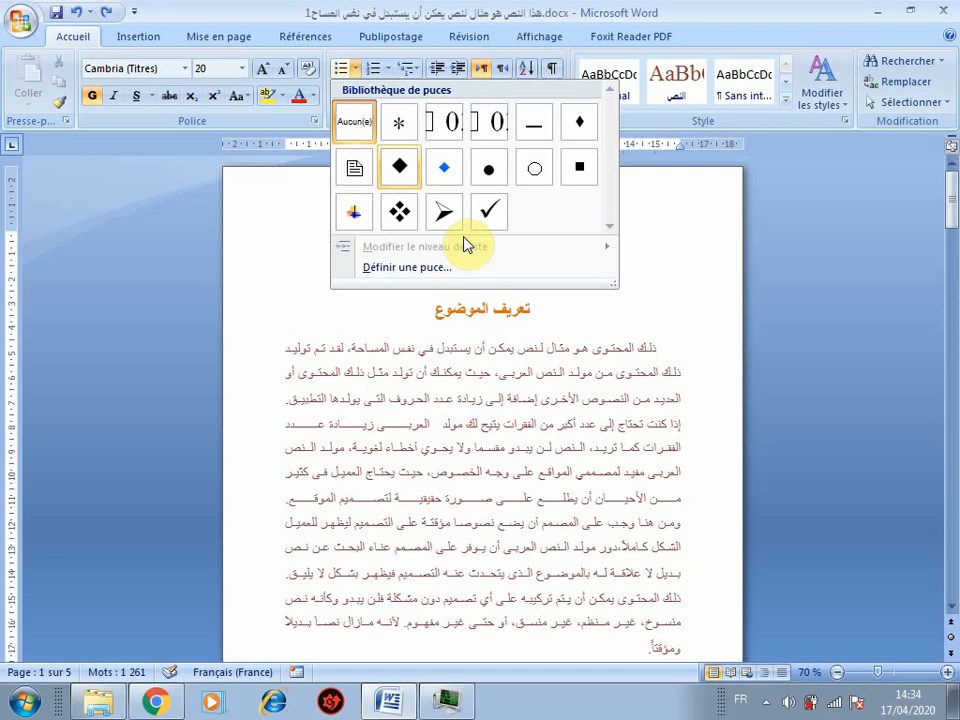
{"action": "key", "text": "Right"}
{"action": "key", "text": "Right"}
{"action": "key", "text": "Right"}
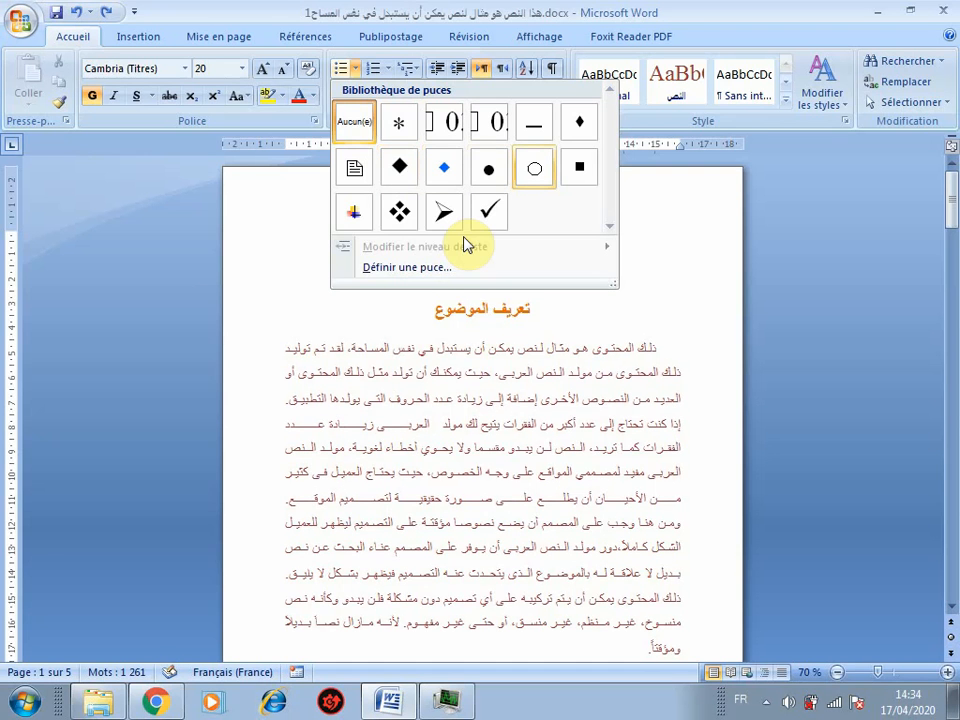
{"action": "key", "text": "Escape"}
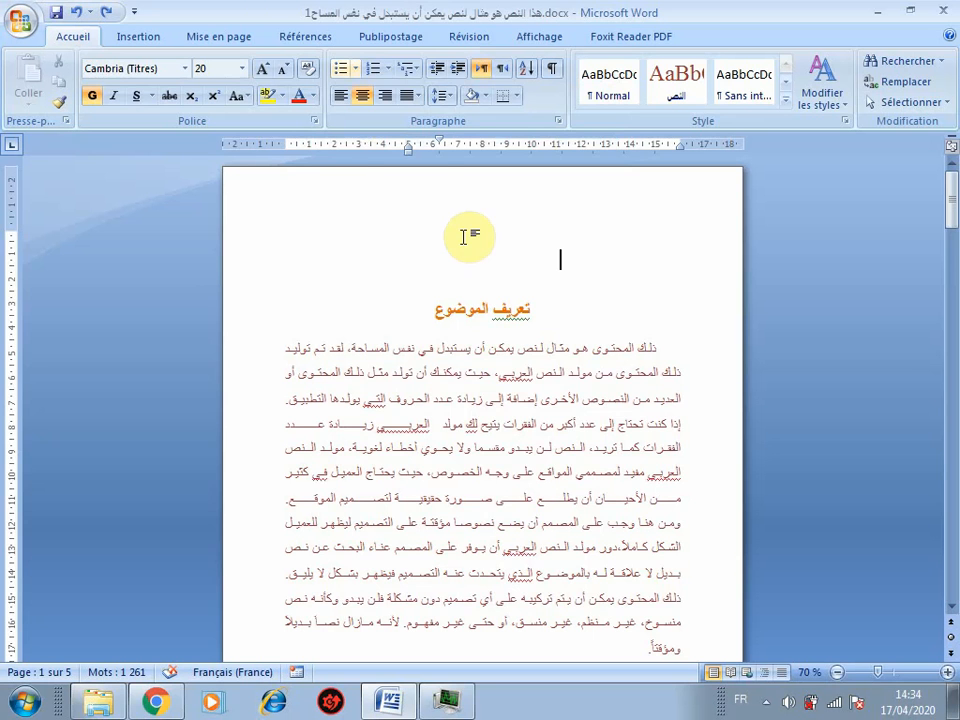
Browse the numbering library, comparing the Arabic-letter, numeric and A, B, C list formats without applying one.
{"action": "key", "text": "Right"}
{"action": "key", "text": "Return"}
{"action": "key", "text": "Down"}
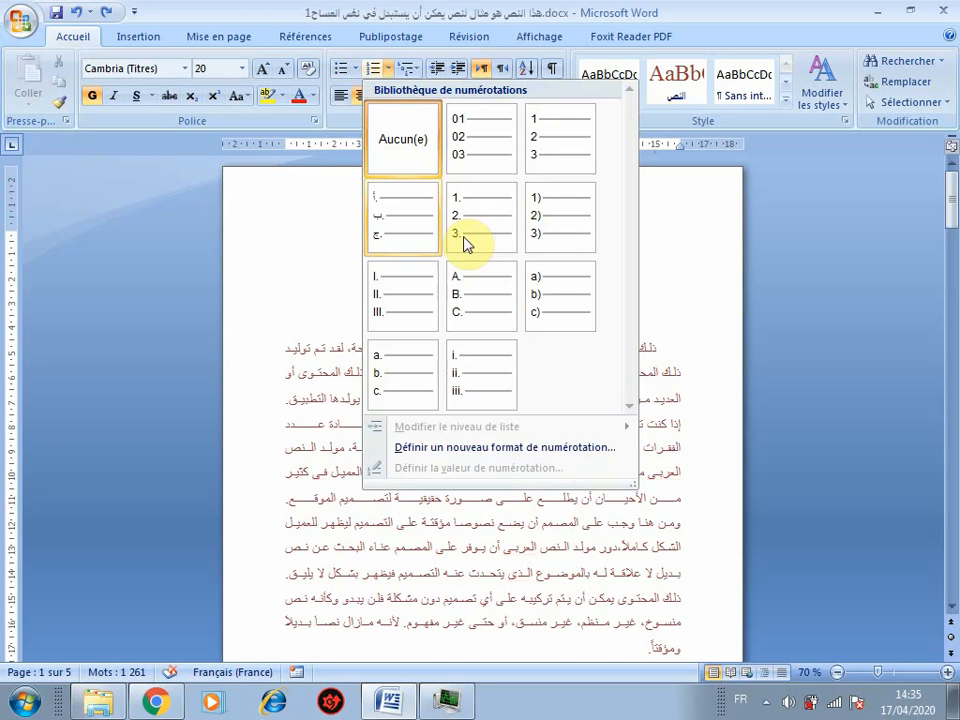
{"action": "key", "text": "Right"}
{"action": "key", "text": "Down"}
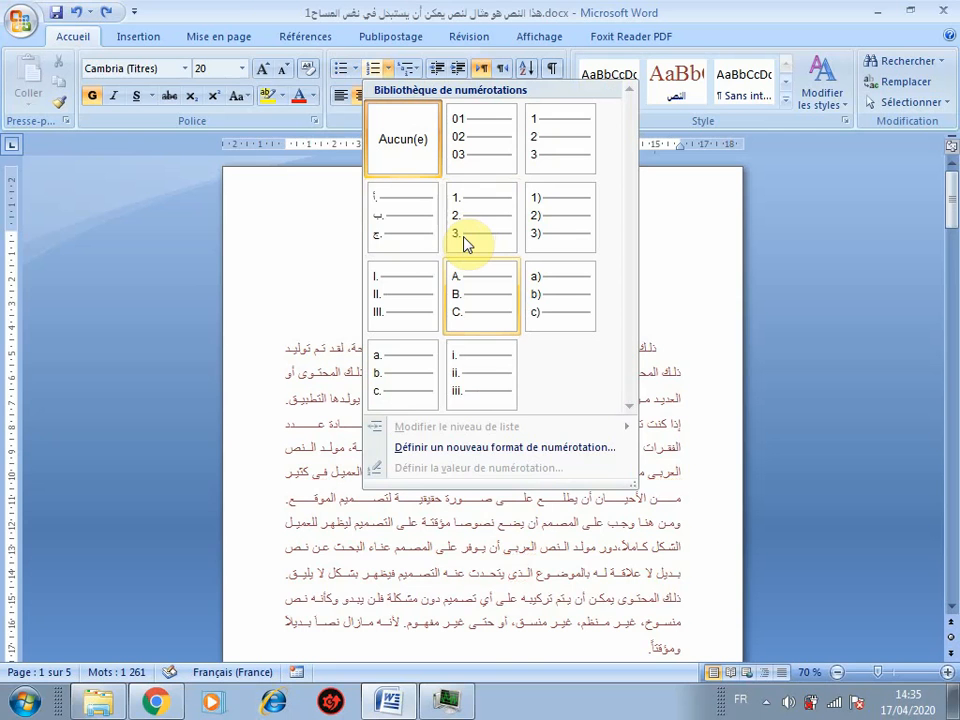
{"action": "key", "text": "Up"}
{"action": "key", "text": "Left"}
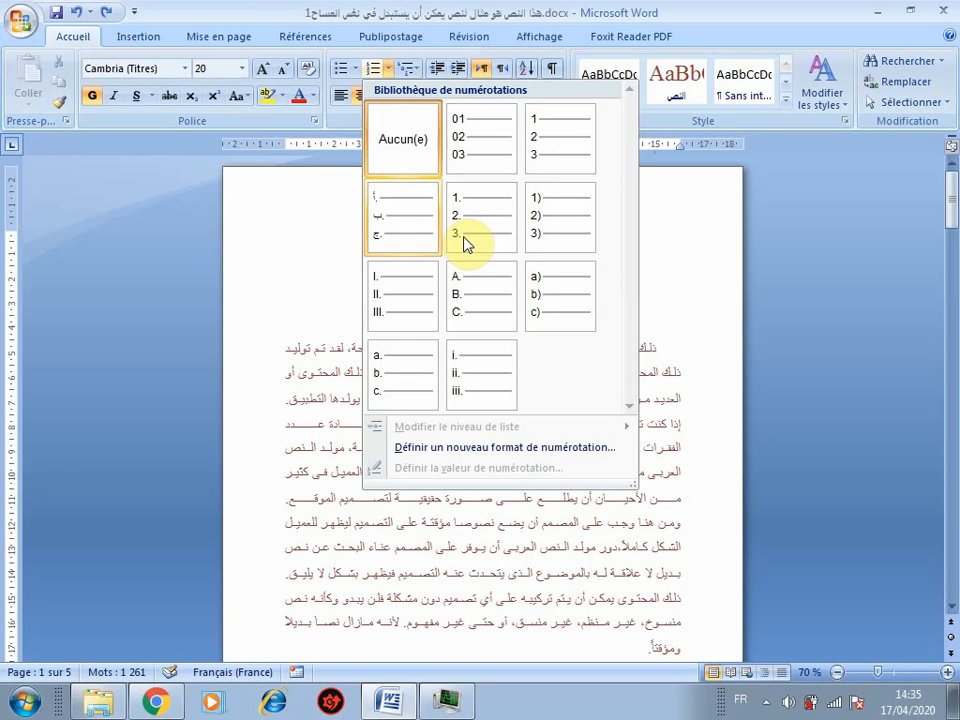
Open the definition of a new number format from the numbering library.
{"action": "key", "text": "Down"}
{"action": "key", "text": "Down"}
{"action": "key", "text": "Down"}
{"action": "key", "text": "Down"}
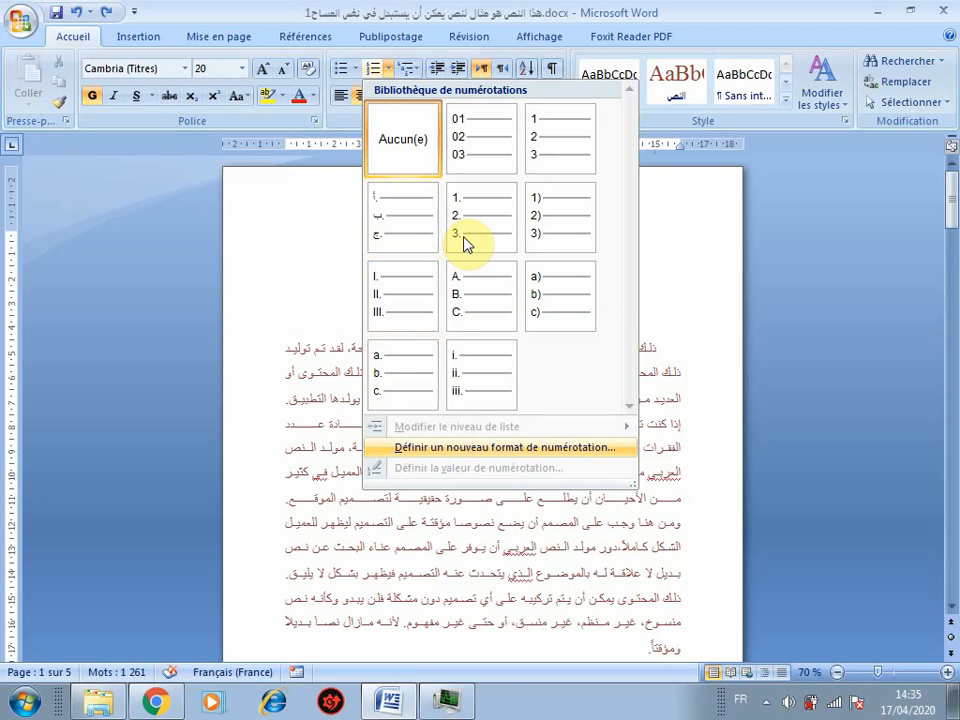
{"action": "key", "text": "Return"}
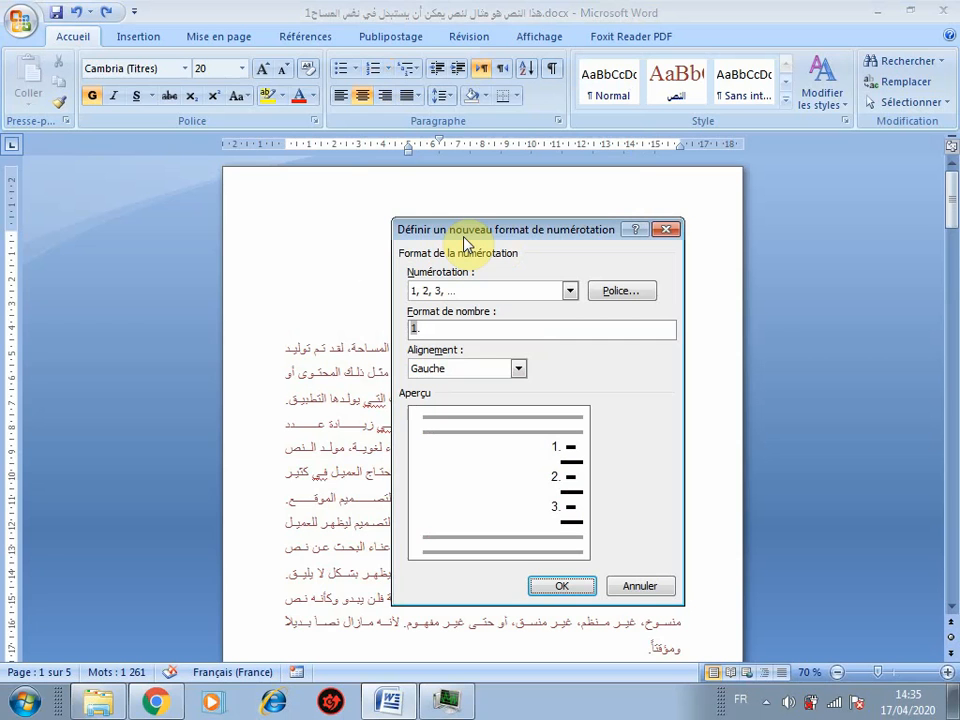
Review the numbering styles available for the new format, down to 01, 02, 03.
{"action": "key", "text": "Tab"}
{"action": "key", "text": "Tab"}
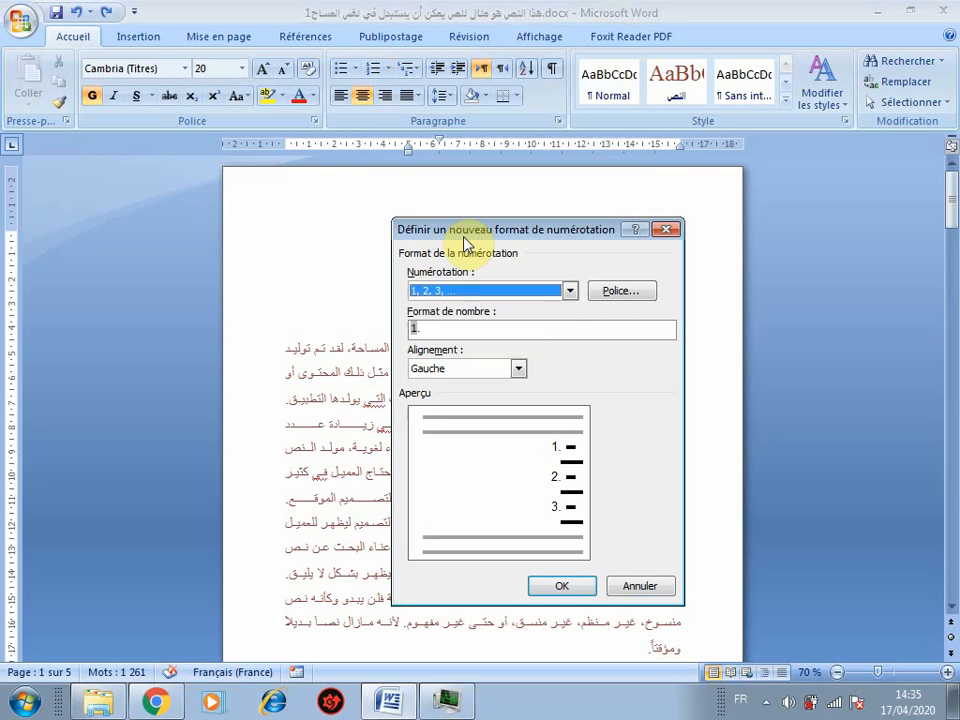
{"action": "key", "text": "alt+Down"}
{"action": "key", "text": "Down"}
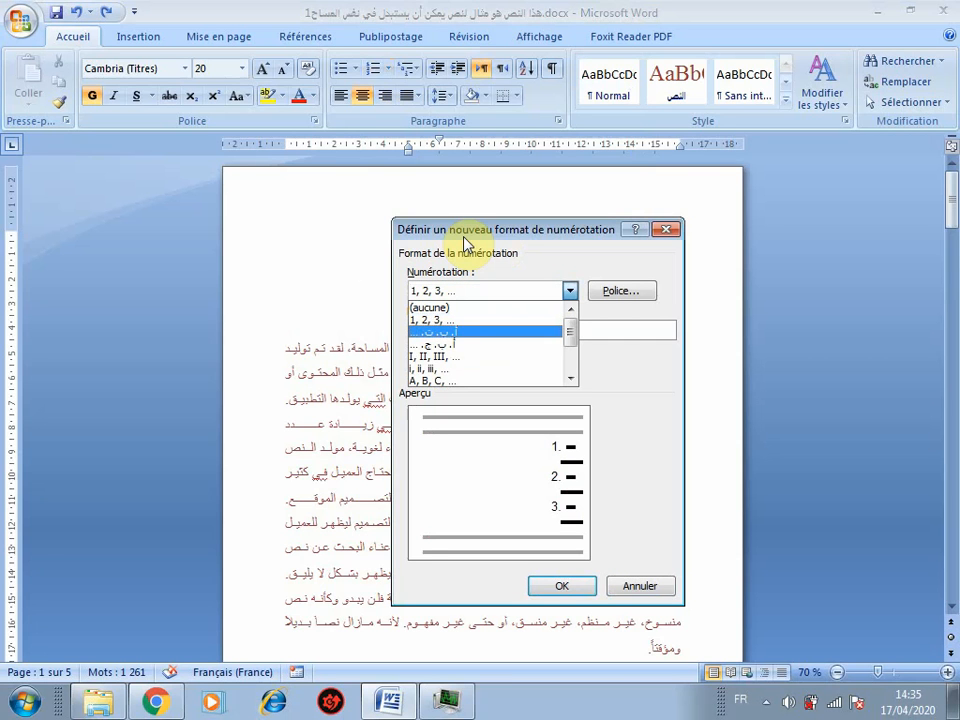
{"action": "key", "text": "Down"}
{"action": "key", "text": "Down"}
{"action": "key", "text": "Down"}
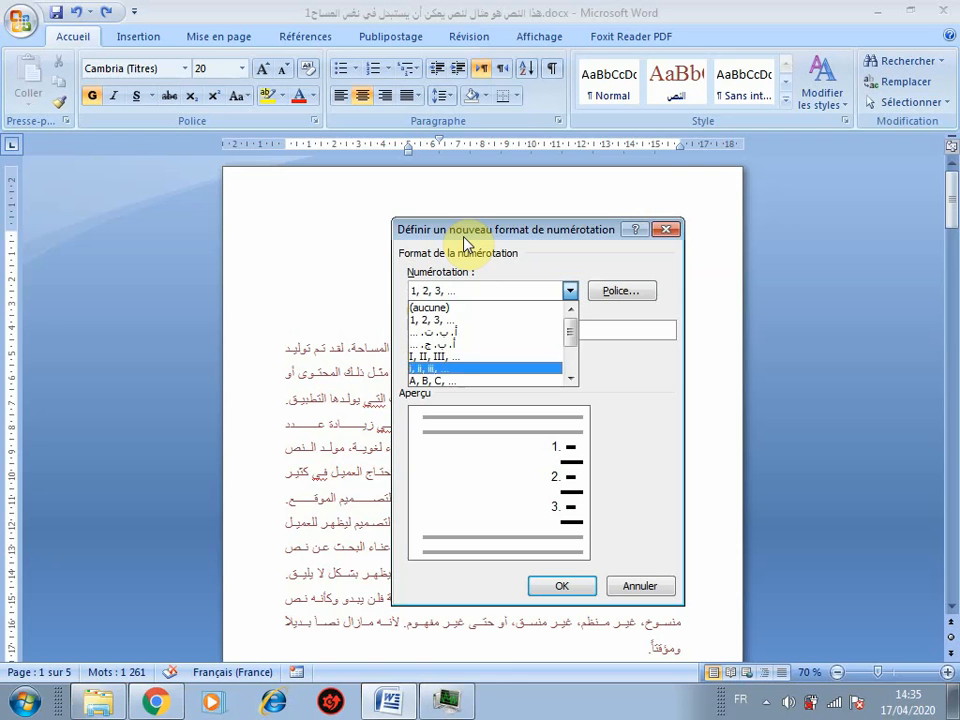
{"action": "key", "text": "Down"}
{"action": "key", "text": "Down"}
{"action": "key", "text": "Down"}
{"action": "key", "text": "Down"}
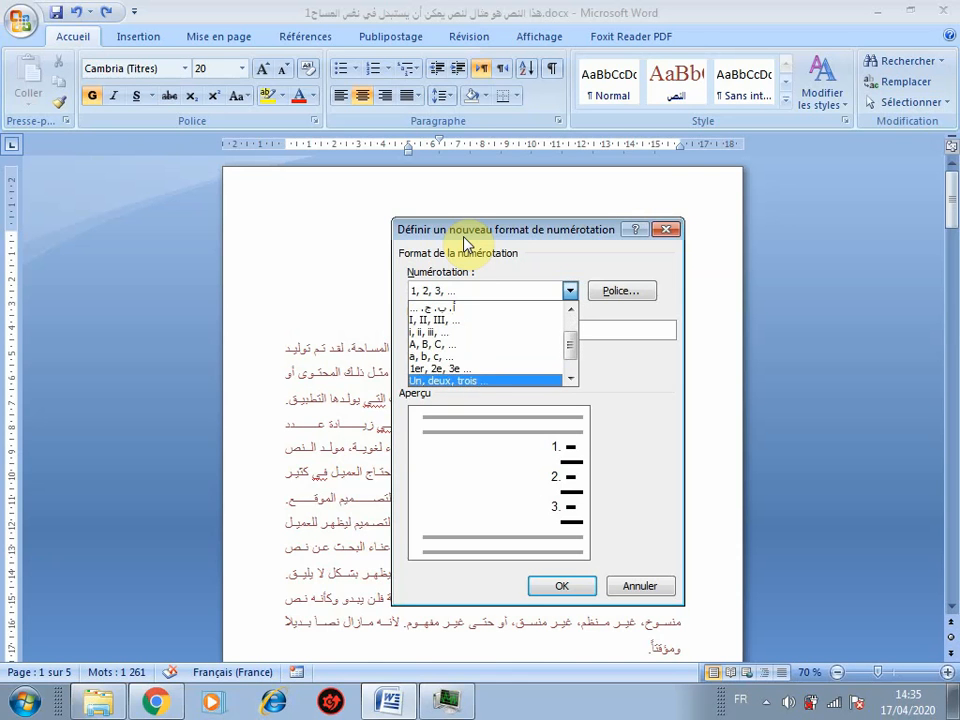
{"action": "key", "text": "Down"}
{"action": "key", "text": "Down"}
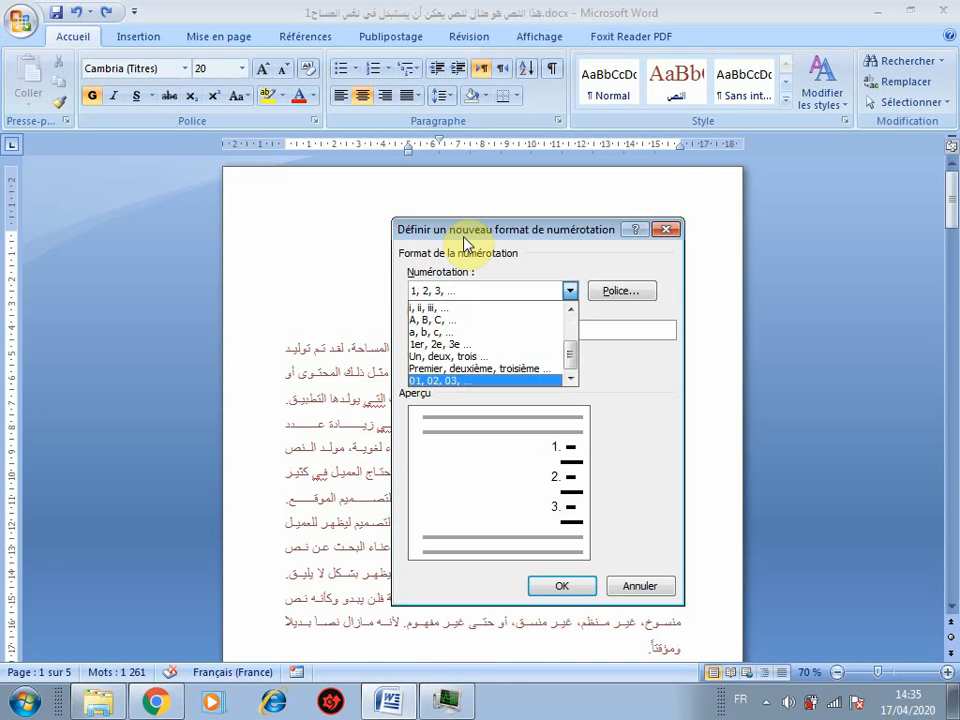
Set the numbering style of the new format to the Arabic letters أ, ب, ج.
{"action": "key", "text": "Up"}
{"action": "key", "text": "Up"}
{"action": "key", "text": "Up"}
{"action": "key", "text": "Up"}
{"action": "key", "text": "Up"}
{"action": "key", "text": "Up"}
{"action": "key", "text": "Up"}
{"action": "key", "text": "Up"}
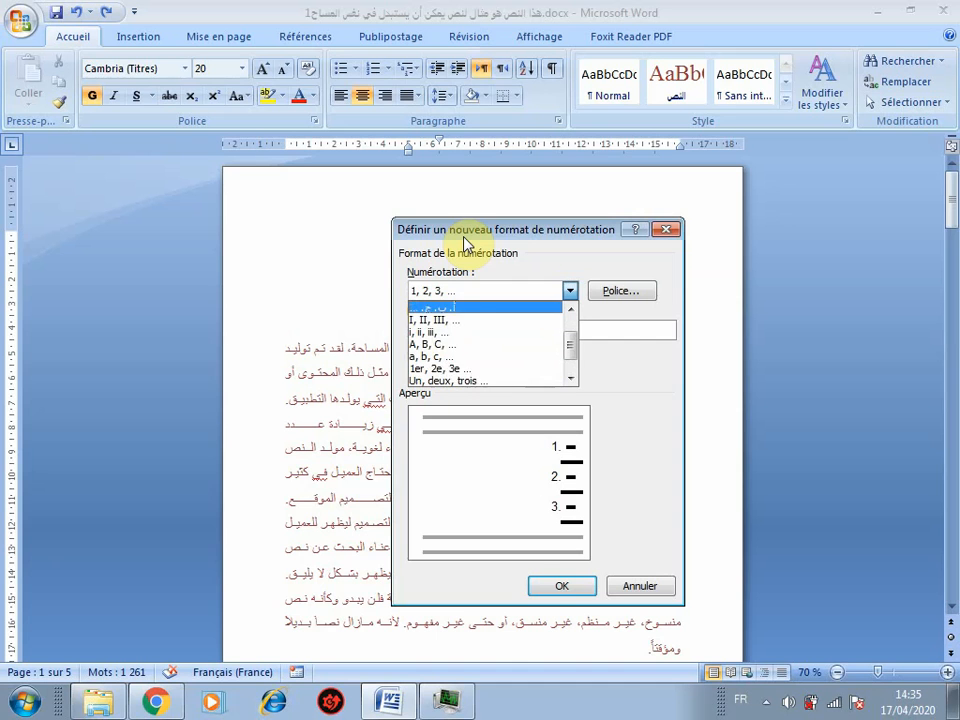
{"action": "key", "text": "Up"}
{"action": "key", "text": "Up"}
{"action": "key", "text": "Up"}
{"action": "key", "text": "Down"}
{"action": "key", "text": "Down"}
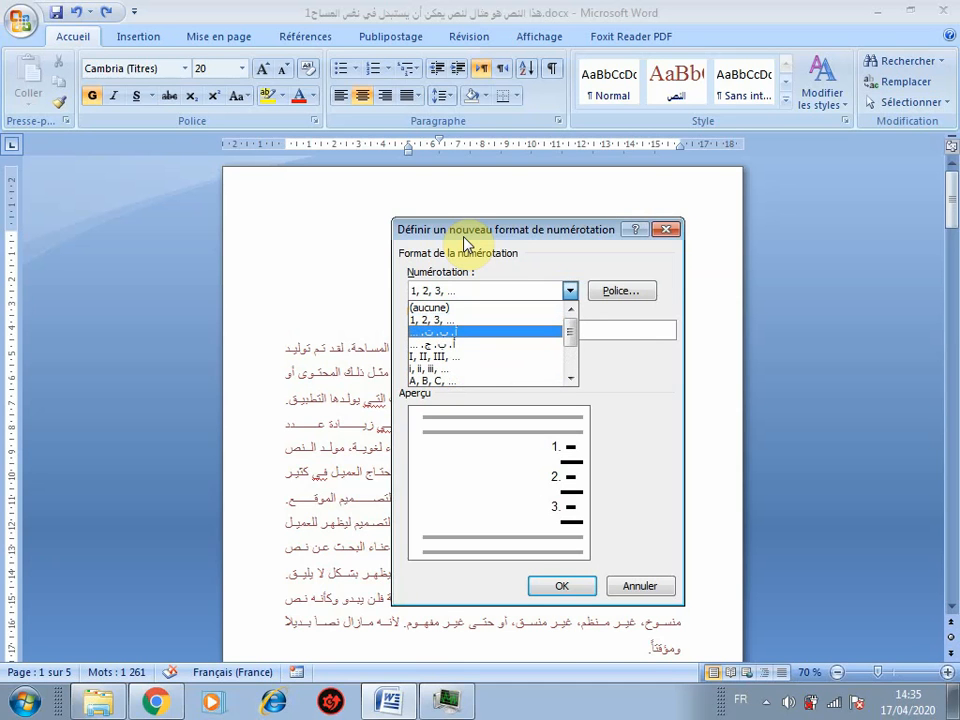
{"action": "key", "text": "Down"}
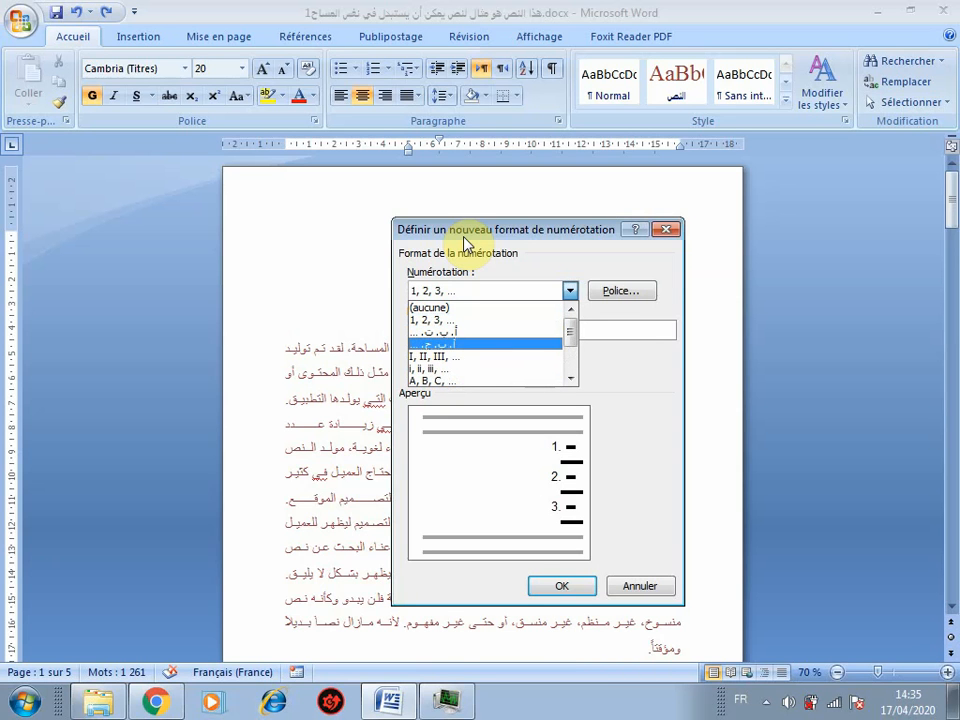
{"action": "key", "text": "Return"}
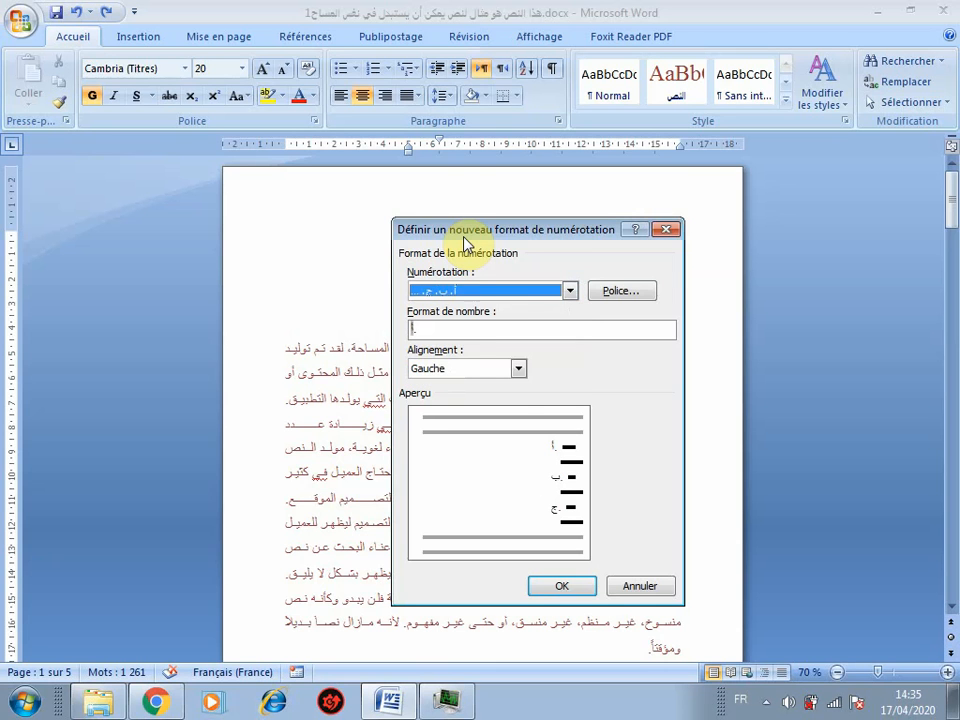
Set the new number format's alignment to Droite, and close the definition without saving it.
{"action": "key", "text": "Tab"}
{"action": "key", "text": "Tab"}
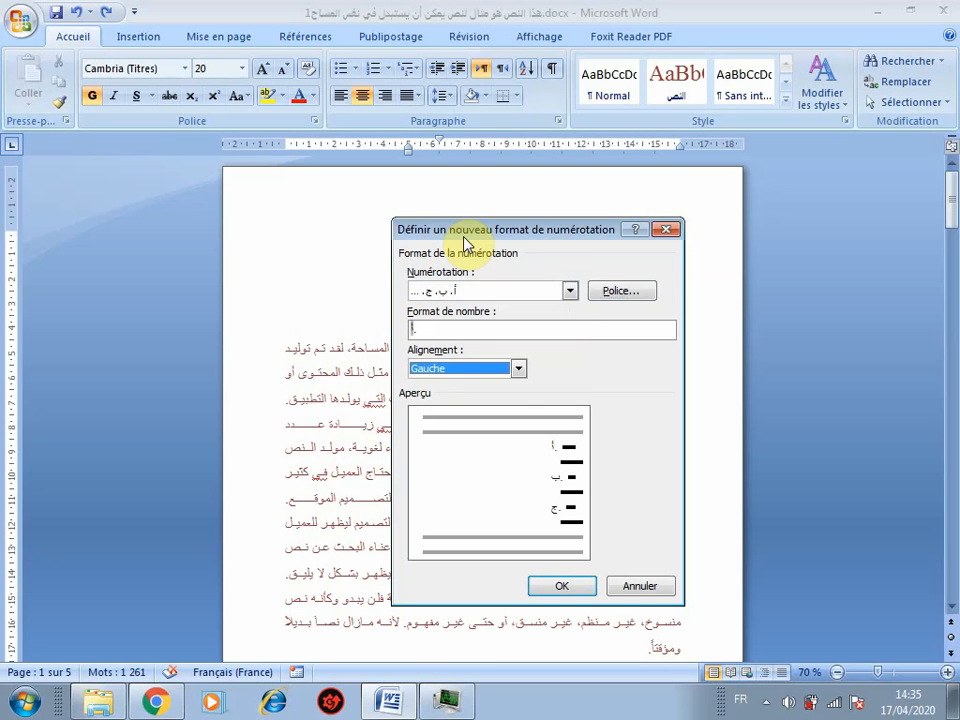
{"action": "key", "text": "alt+Down"}
{"action": "key", "text": "Down"}
{"action": "key", "text": "Down"}
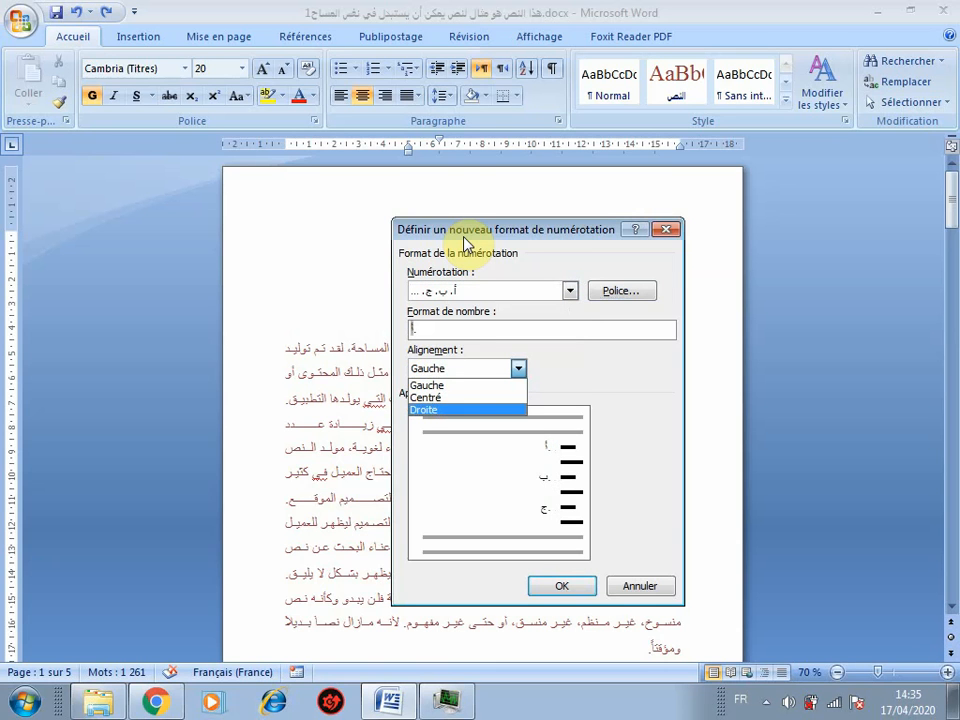
{"action": "key", "text": "Up"}
{"action": "key", "text": "Down"}
{"action": "key", "text": "Return"}
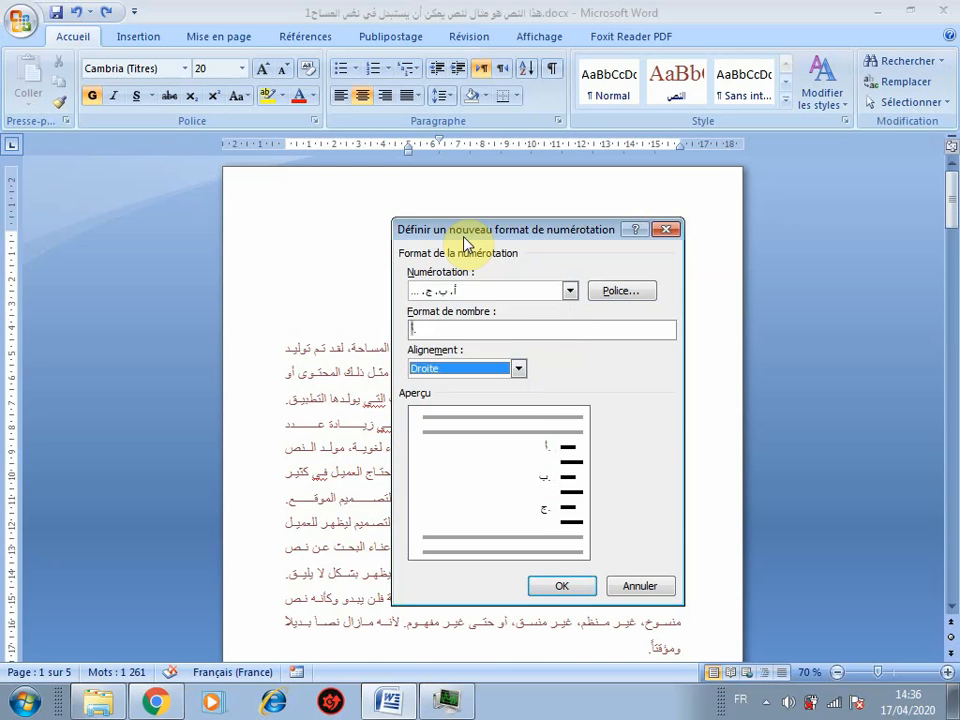
{"action": "key", "text": "Escape"}
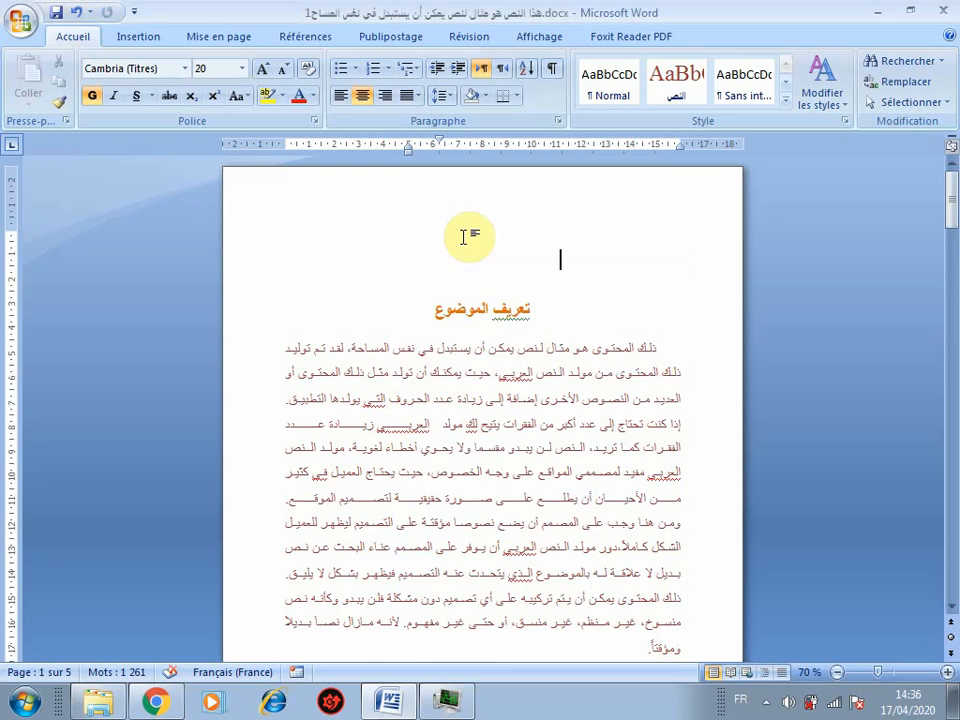